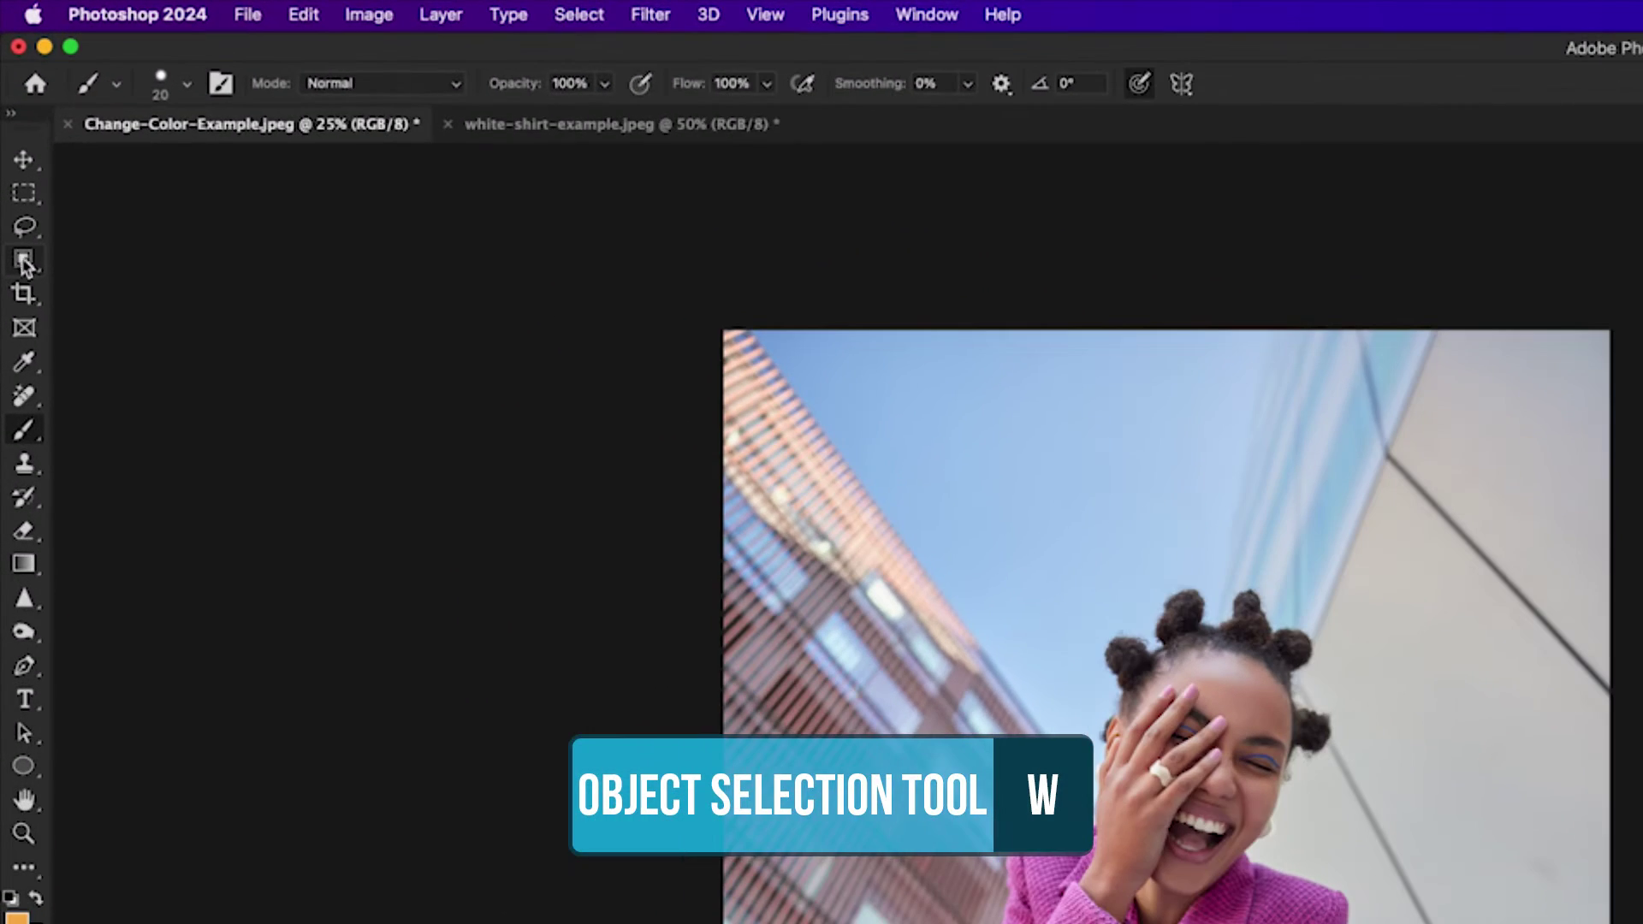
# Pick the Object Selection Tool from the toolbar.
pyautogui.click(12, 130)
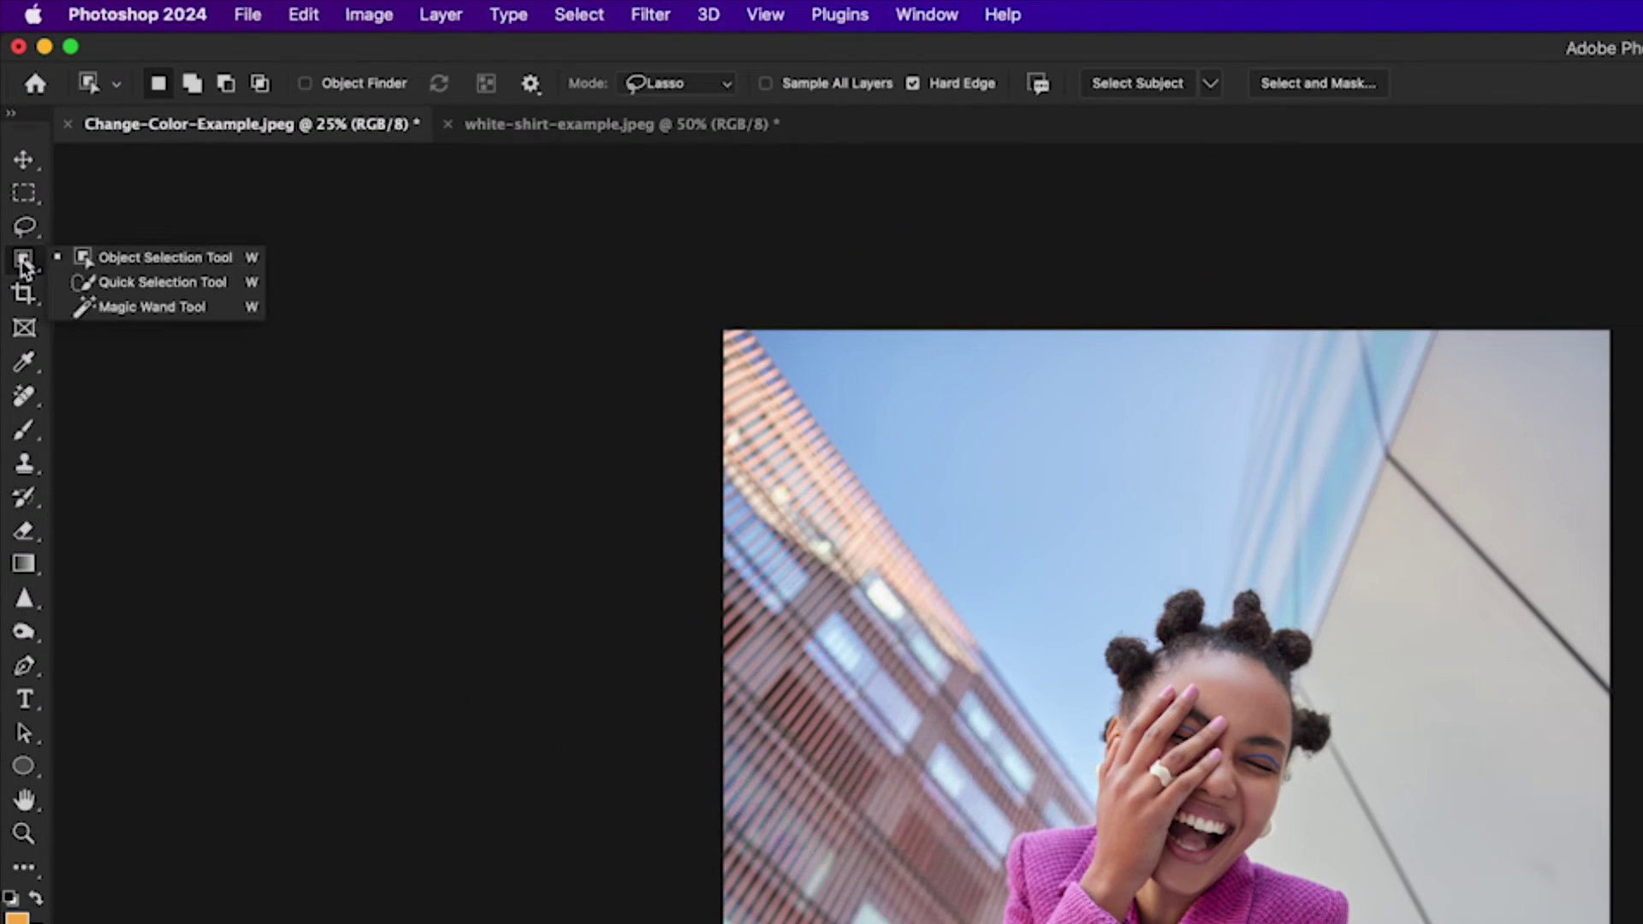
# Zoom to 50% and draw an Object Selection lasso around the magenta blazer to select it.
pyautogui.click(163, 259)
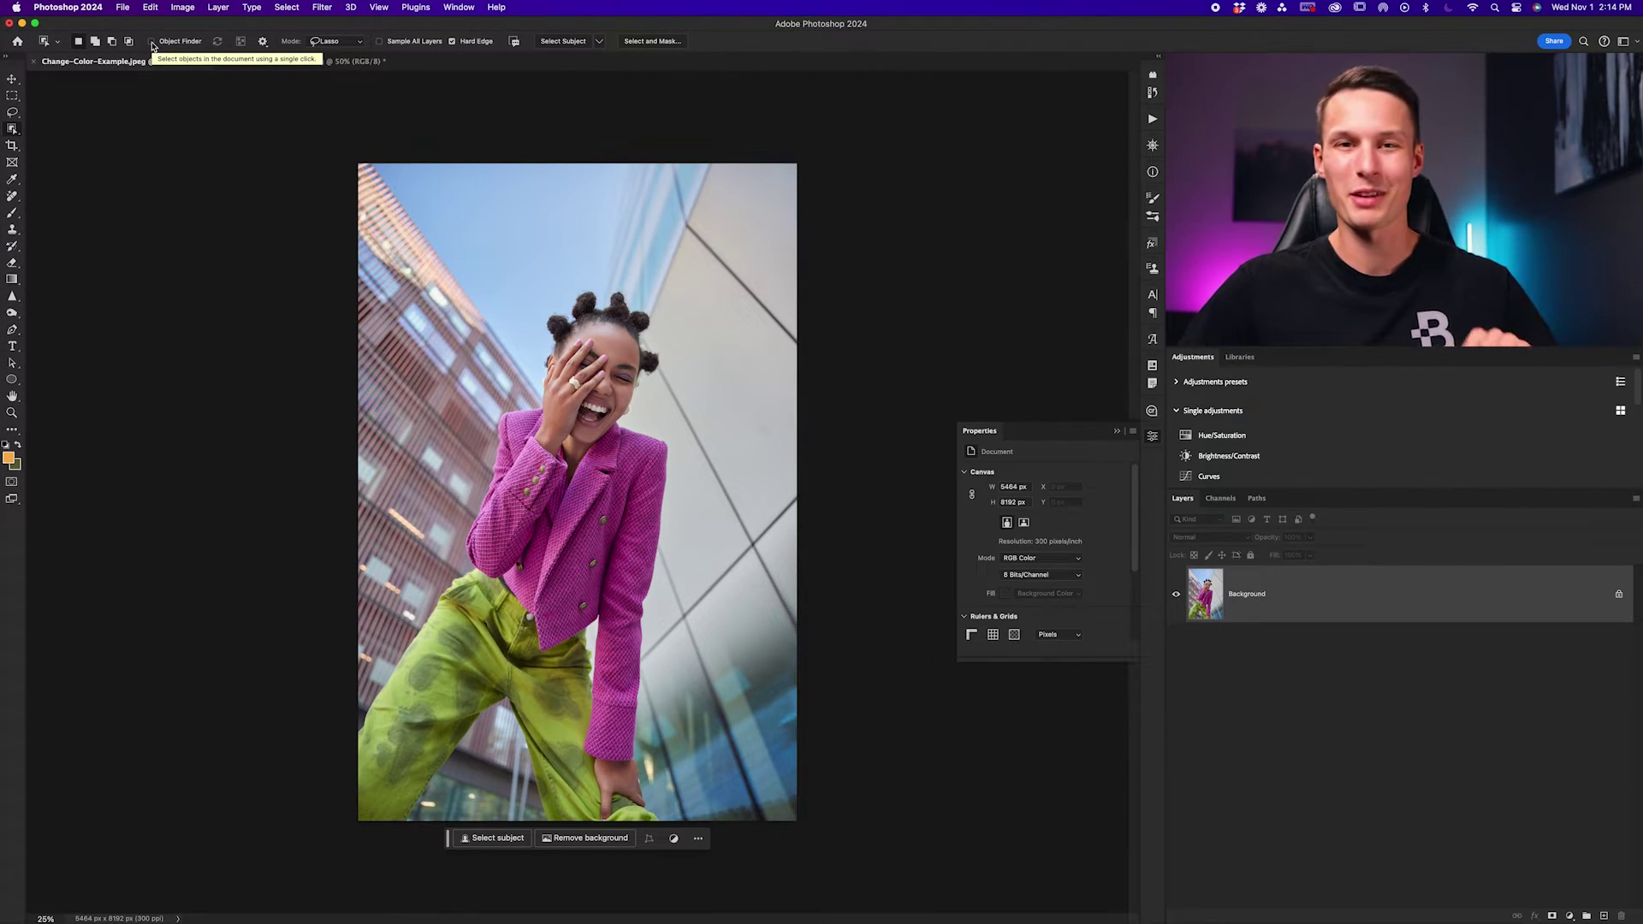
pyautogui.press('super+plus')
pyautogui.press('super+plus')
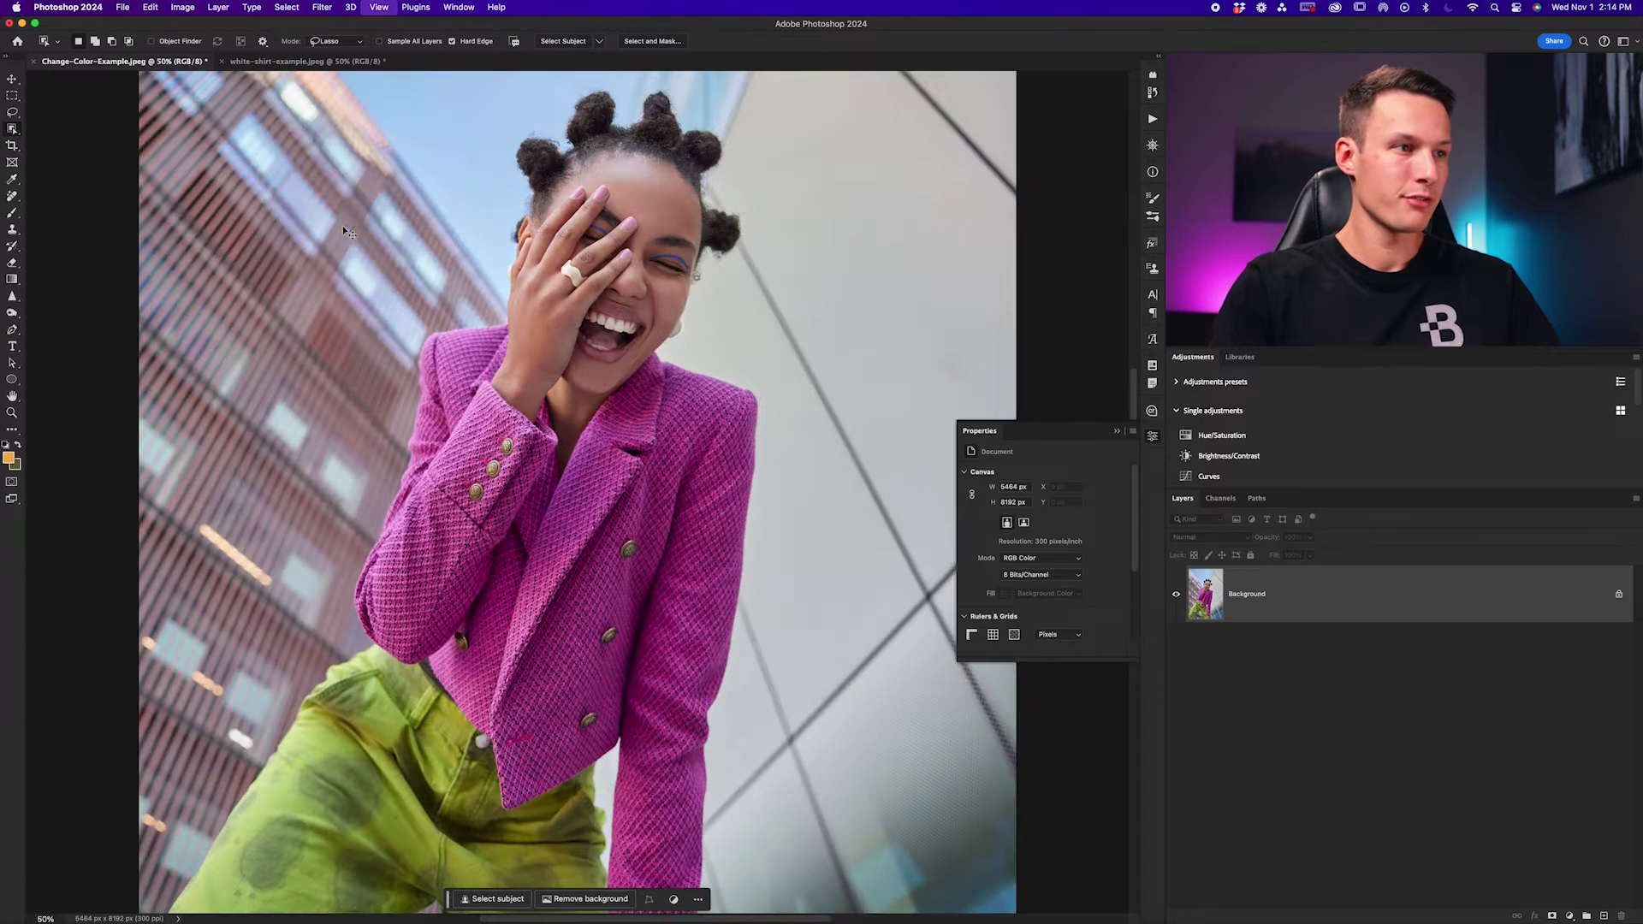
pyautogui.scroll(-1, 345, 229)
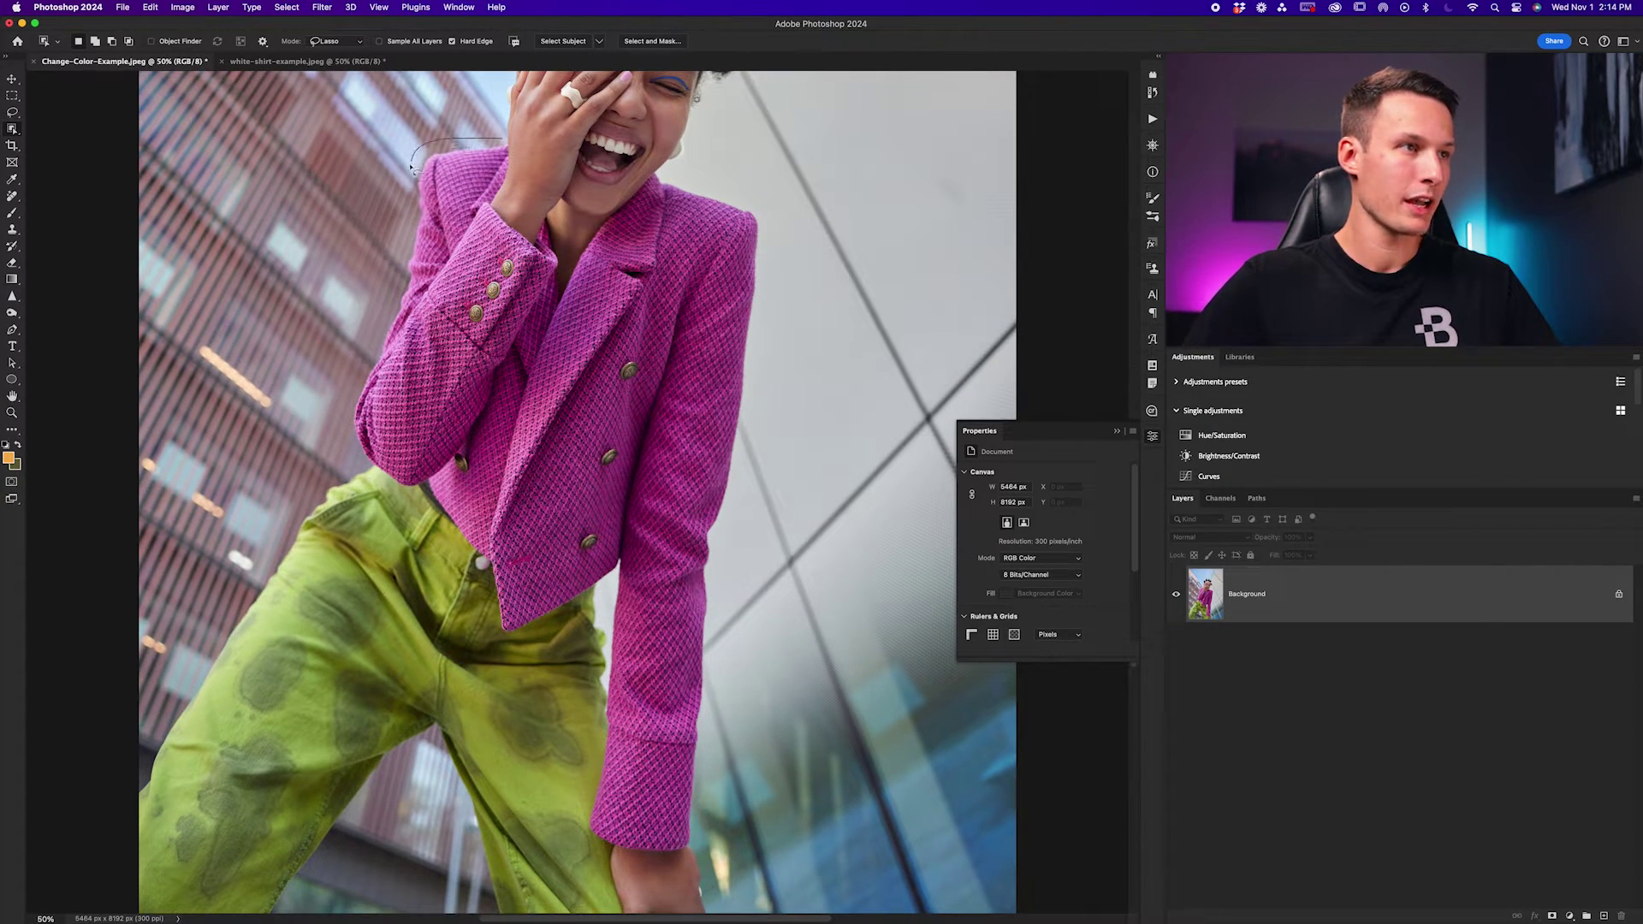
pyautogui.moveTo(413, 168); pyautogui.dragTo(358, 361)
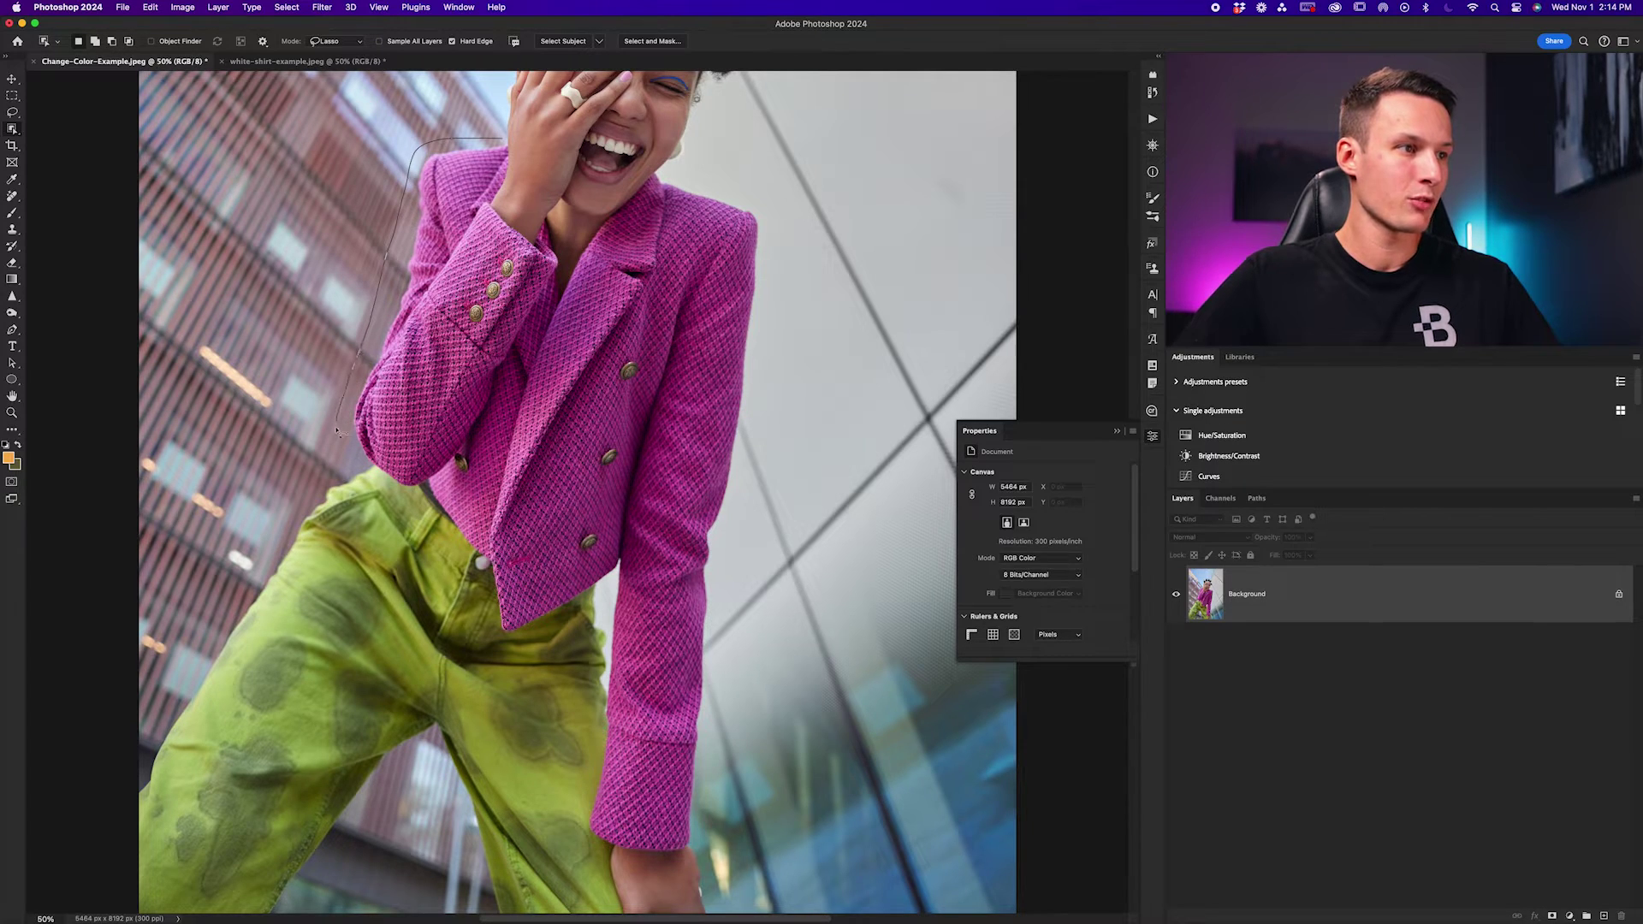
pyautogui.moveTo(338, 432); pyautogui.dragTo(373, 491)
pyautogui.moveTo(468, 554)
pyautogui.mouseDown()
pyautogui.moveTo(502, 642)
pyautogui.moveTo(551, 642)
pyautogui.moveTo(606, 592)
pyautogui.moveTo(598, 693)
pyautogui.mouseUp()
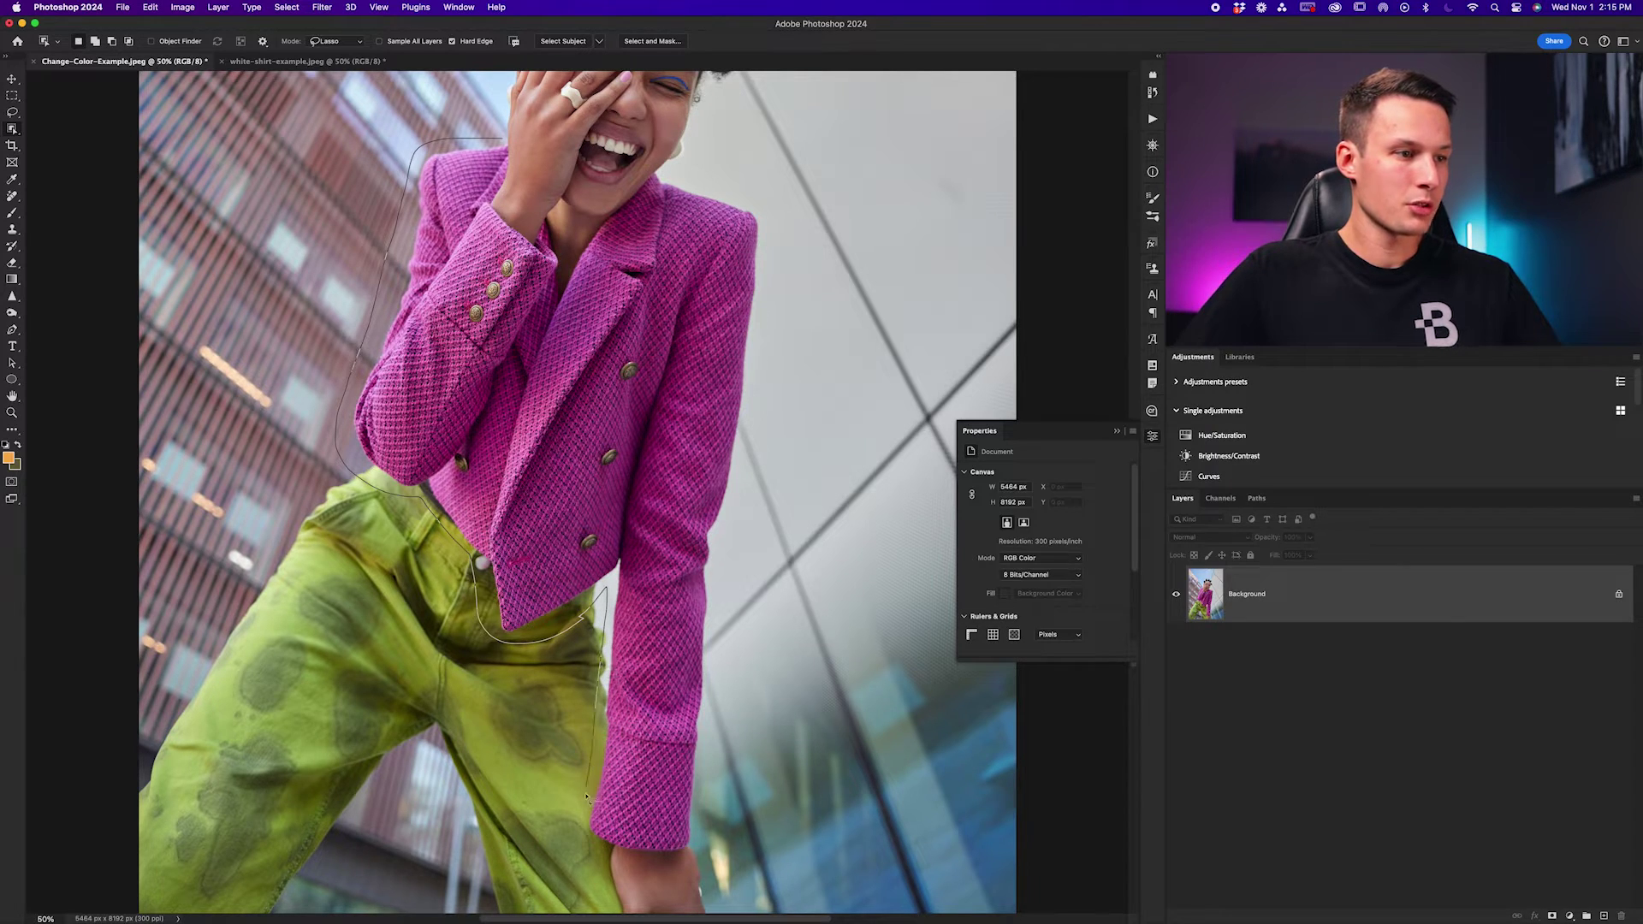
pyautogui.moveTo(587, 797)
pyautogui.mouseDown()
pyautogui.moveTo(583, 835)
pyautogui.moveTo(693, 859)
pyautogui.mouseUp()
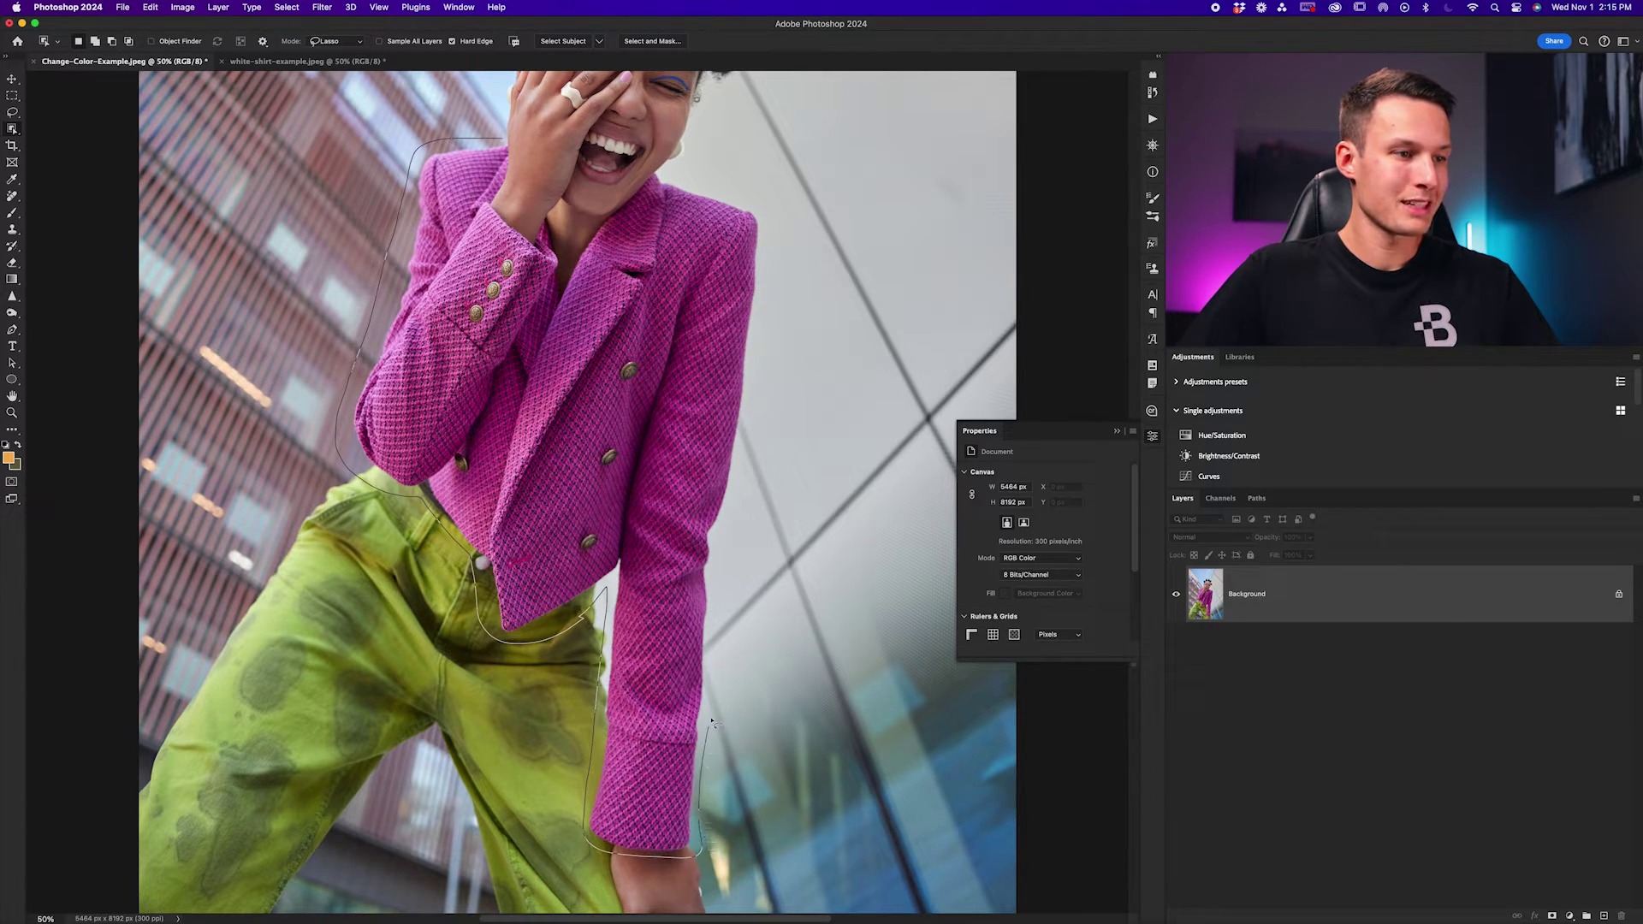
pyautogui.moveTo(711, 721); pyautogui.dragTo(760, 371)
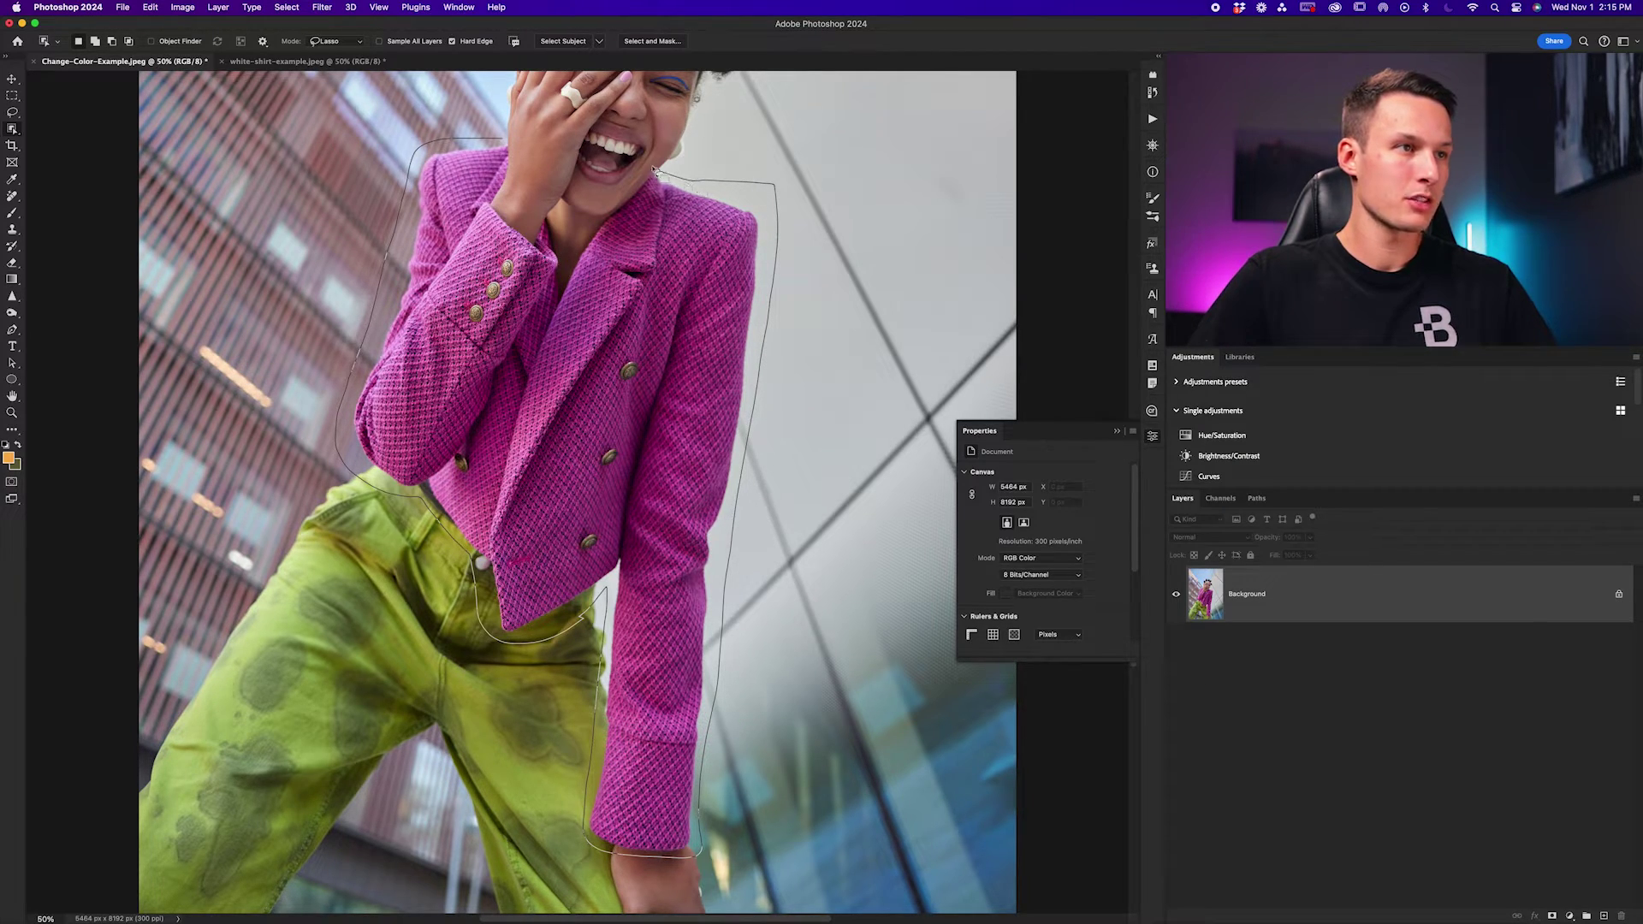
pyautogui.moveTo(655, 170)
pyautogui.mouseDown()
pyautogui.moveTo(567, 265)
pyautogui.moveTo(550, 209)
pyautogui.moveTo(504, 207)
pyautogui.mouseUp()
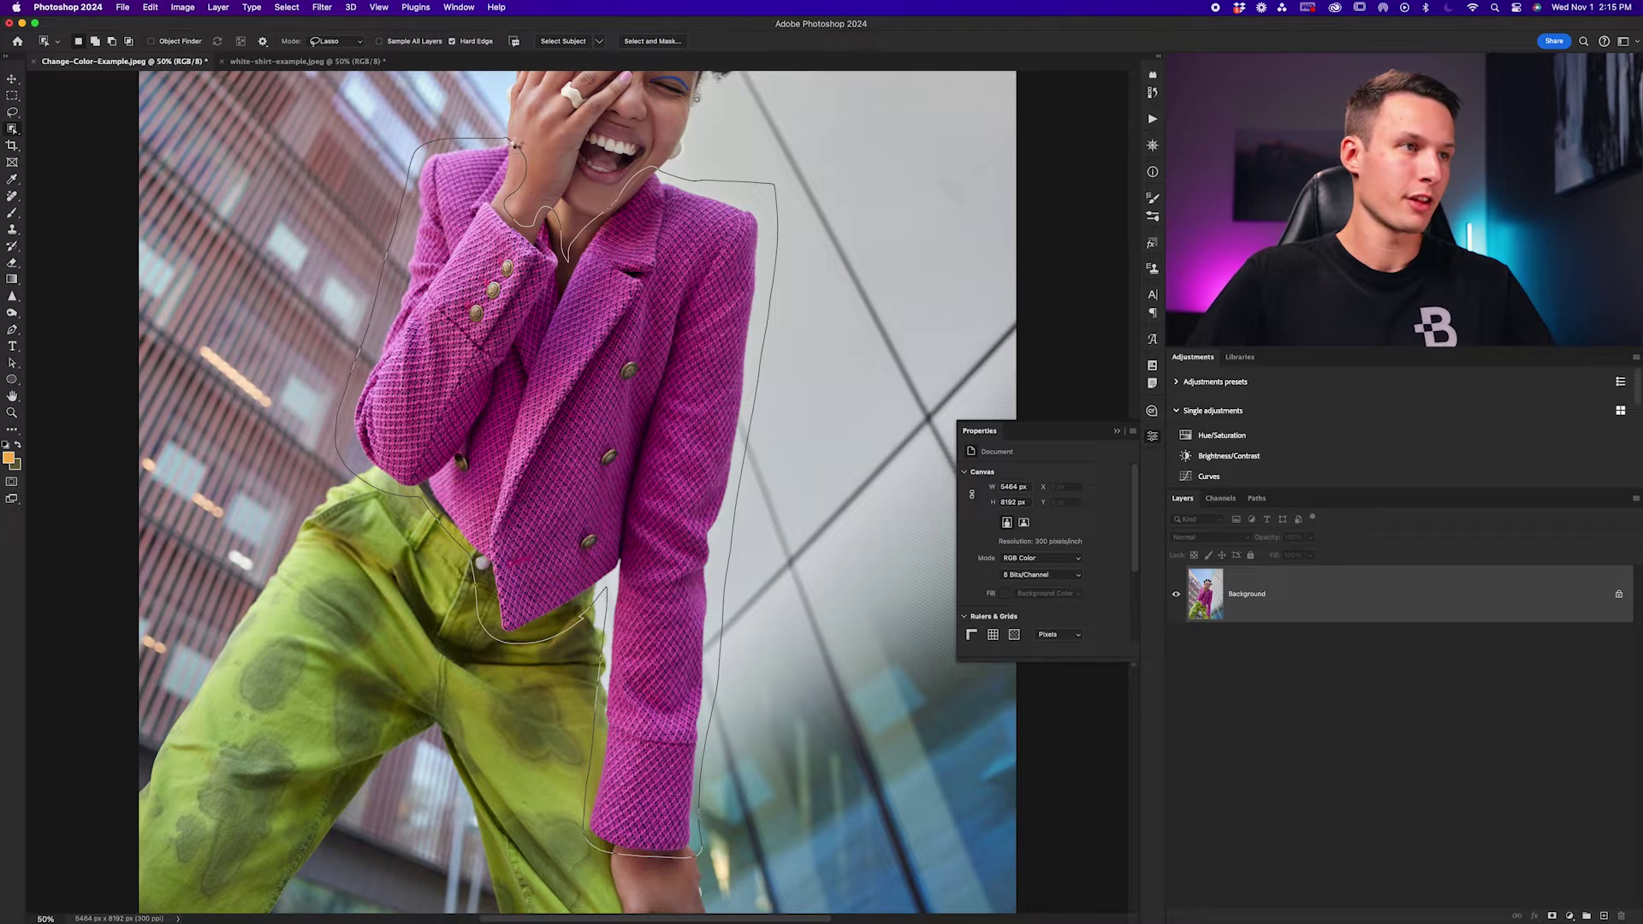
pyautogui.moveTo(513, 142); pyautogui.dragTo(523, 194)
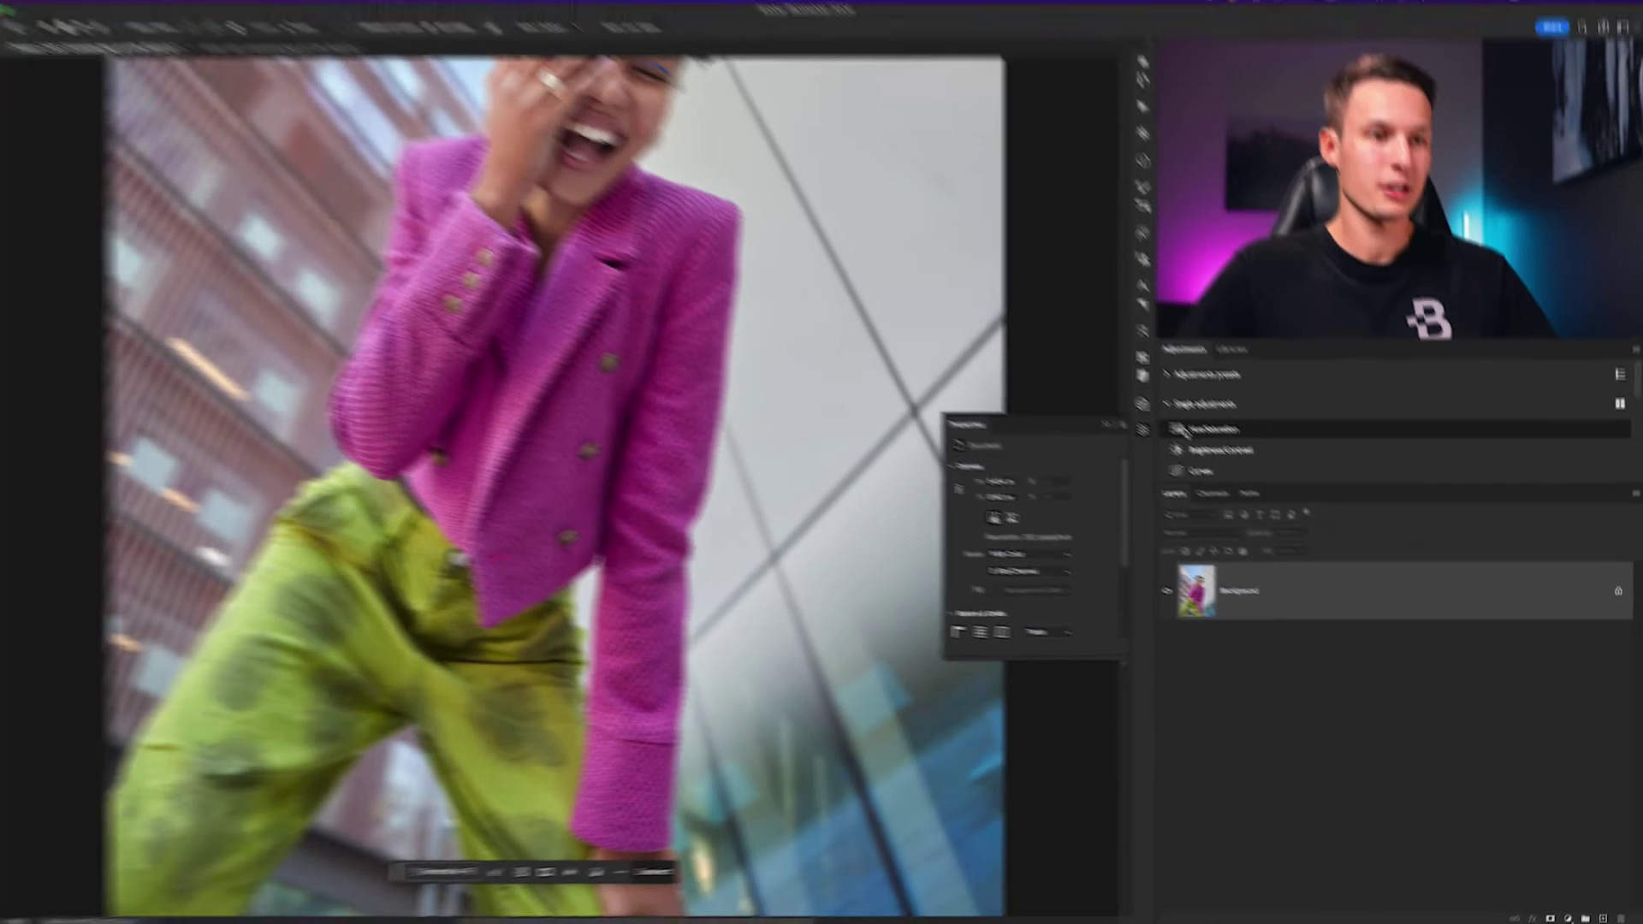
# Add a Hue/Saturation layer masked to the blazer and sample the jacket to target Magentas.
pyautogui.click(1184, 431)
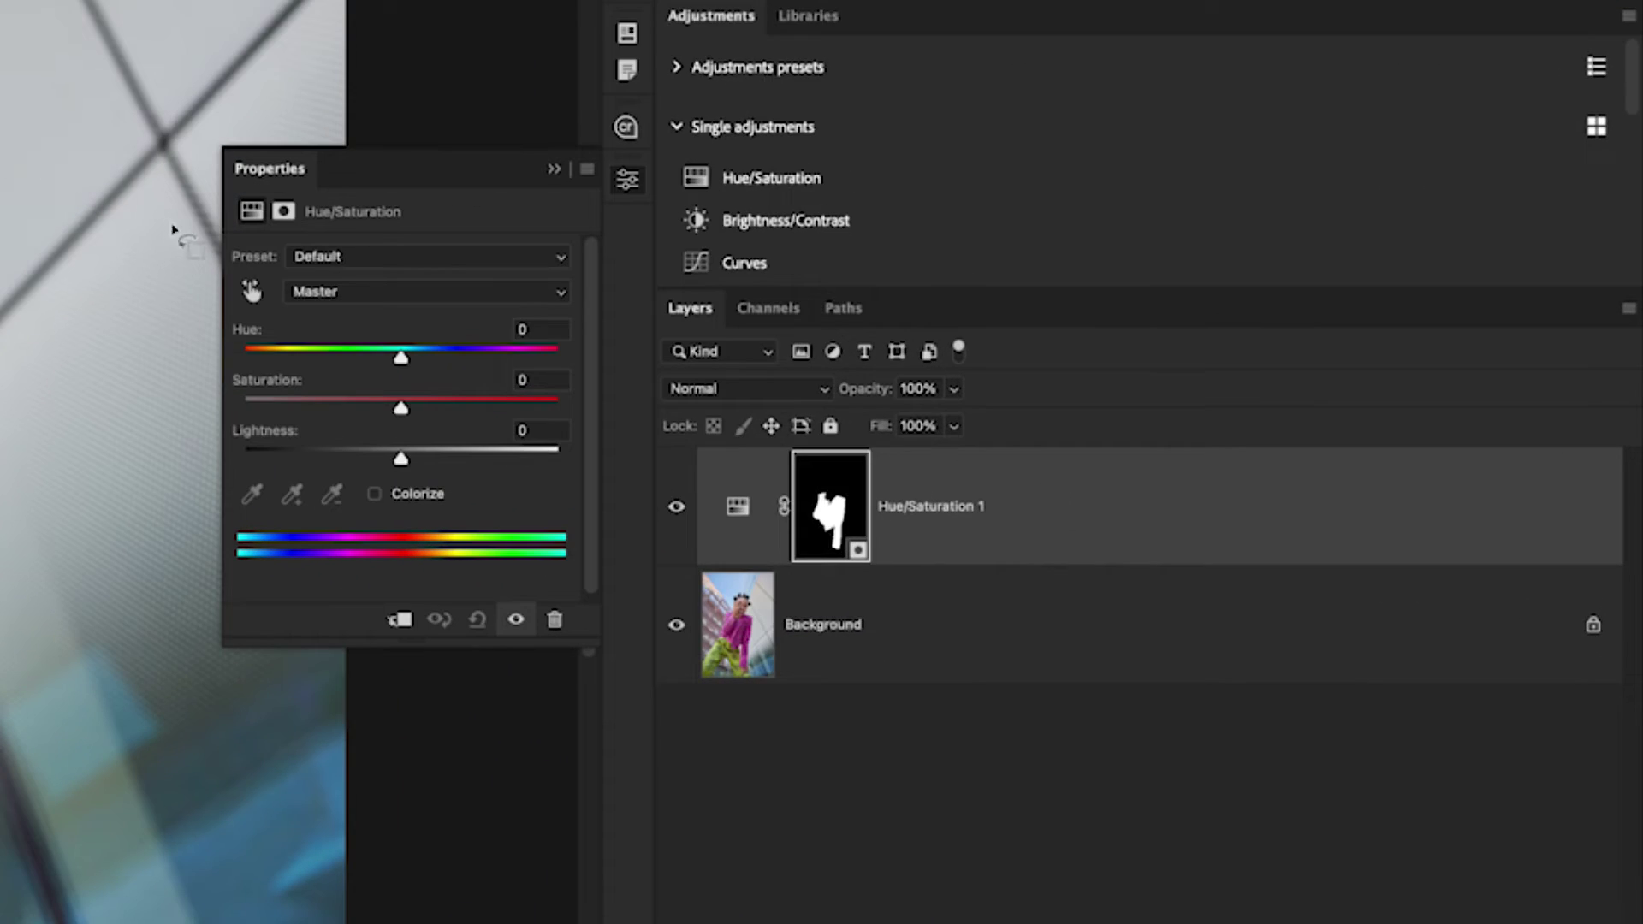
pyautogui.click(254, 293)
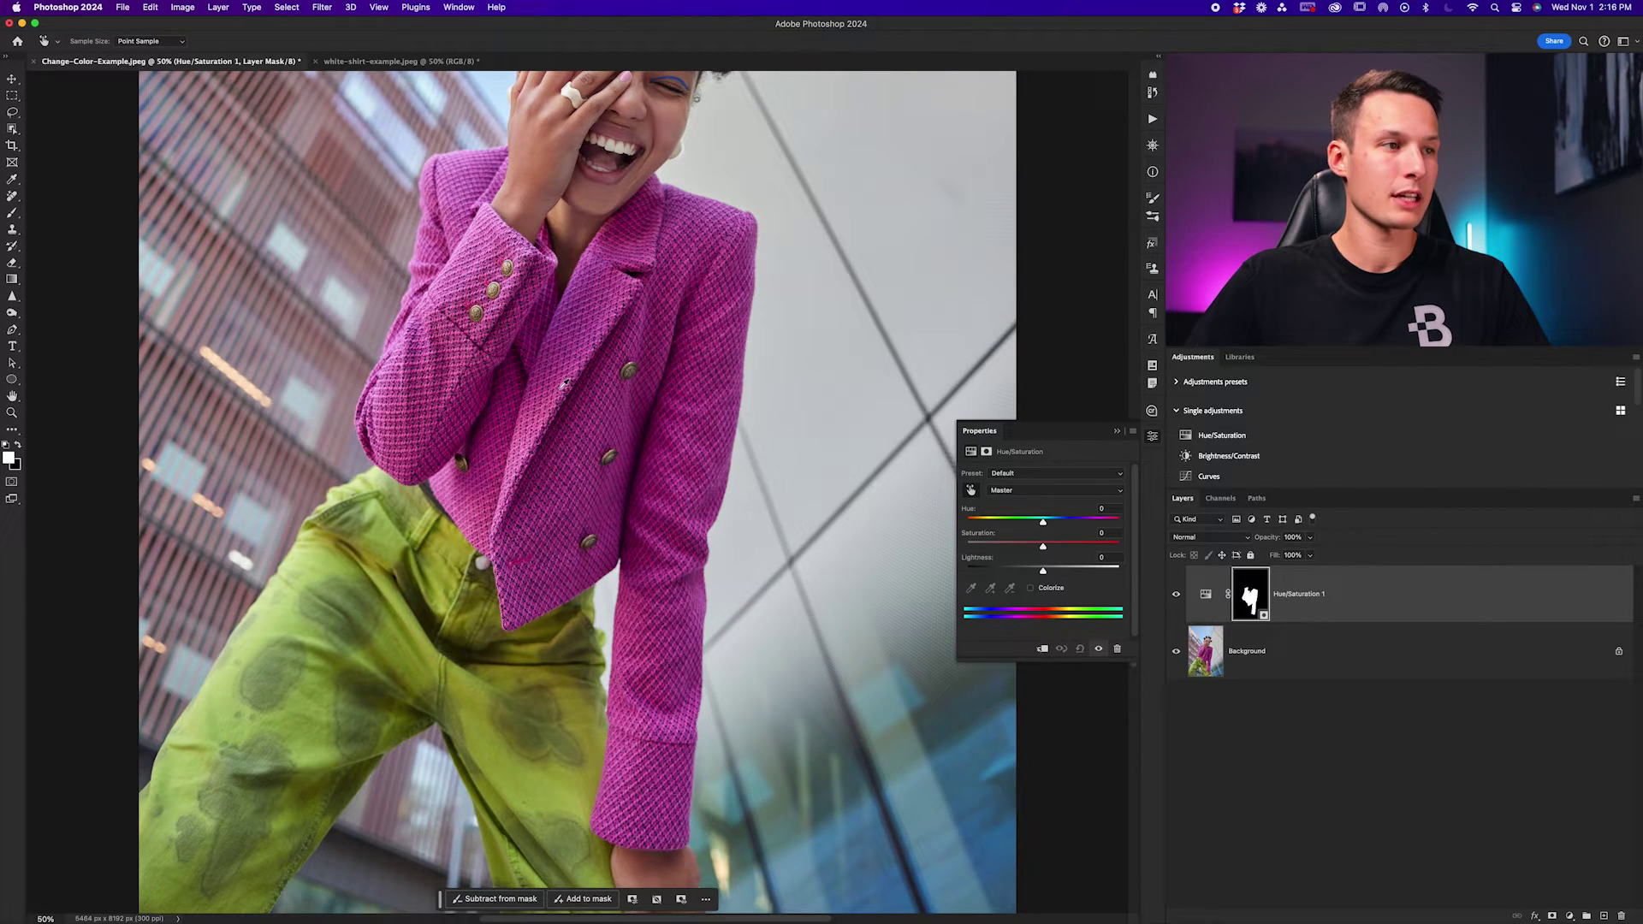
pyautogui.click(564, 385)
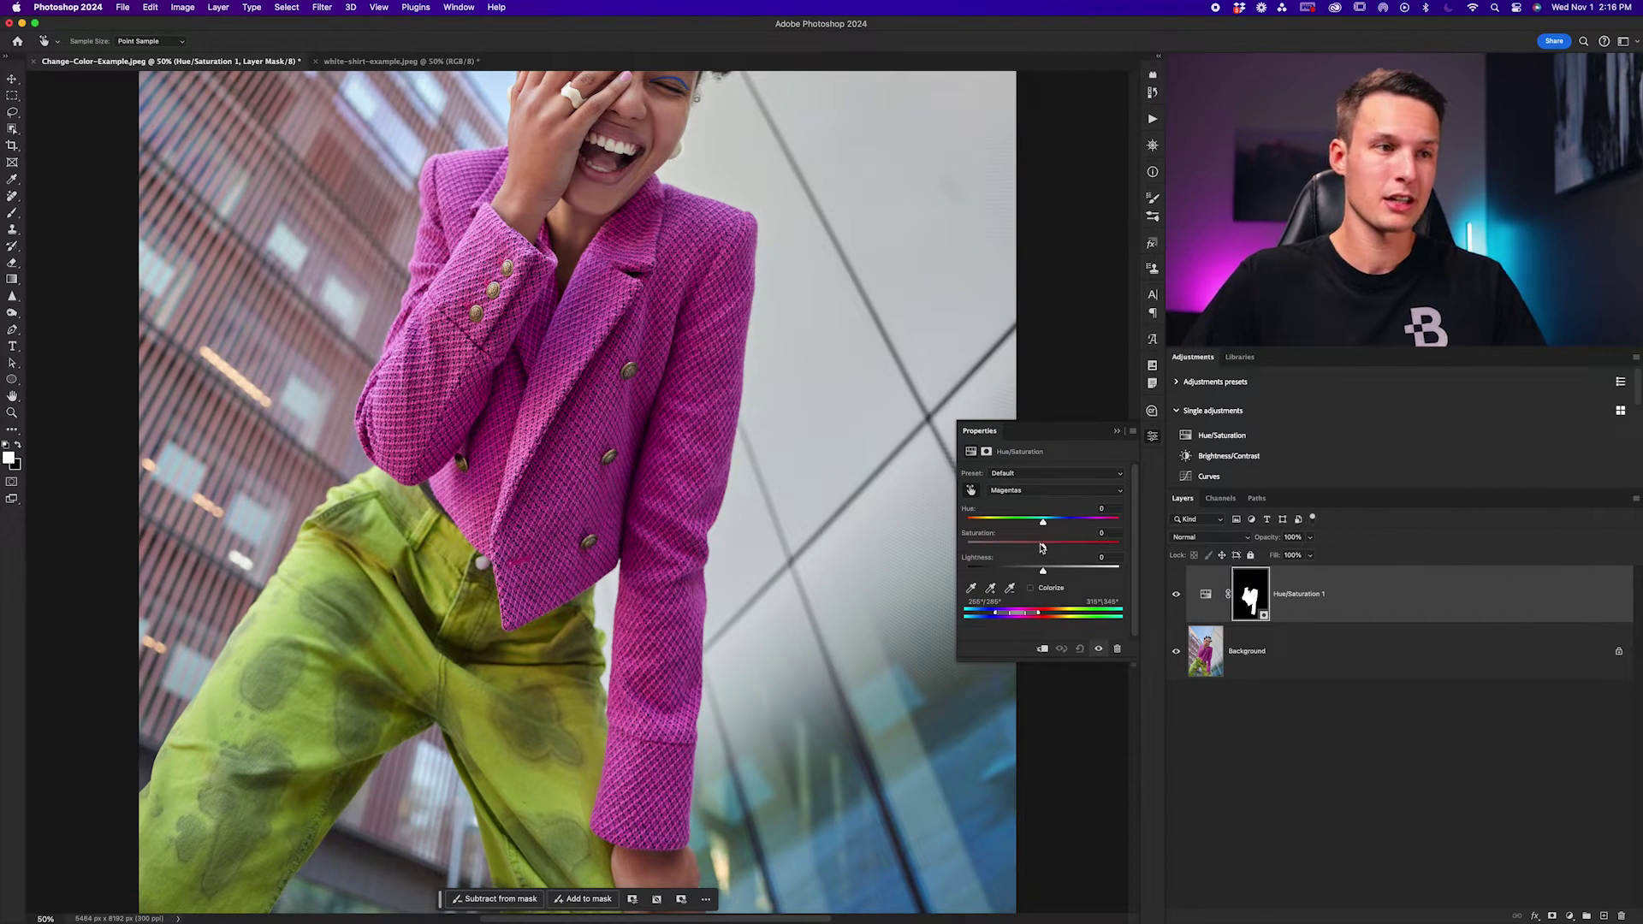
# Test Magentas Saturation at -100 with a widened range, check at 100%, then undo.
pyautogui.moveTo(1049, 551); pyautogui.dragTo(1114, 550)
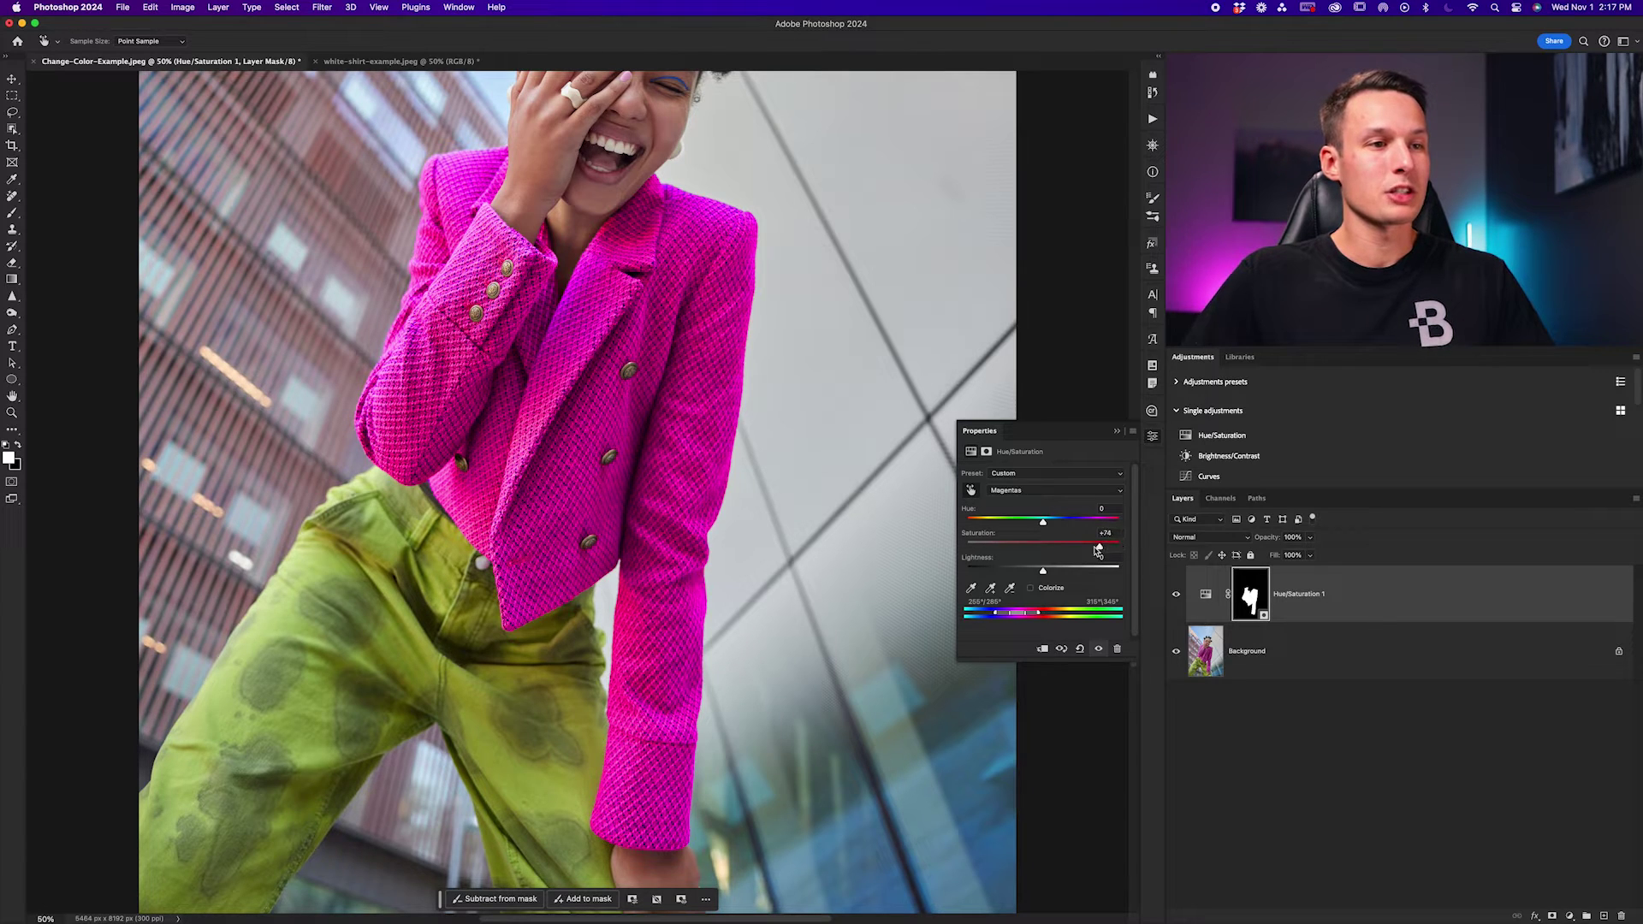
pyautogui.moveTo(1098, 550); pyautogui.dragTo(952, 549)
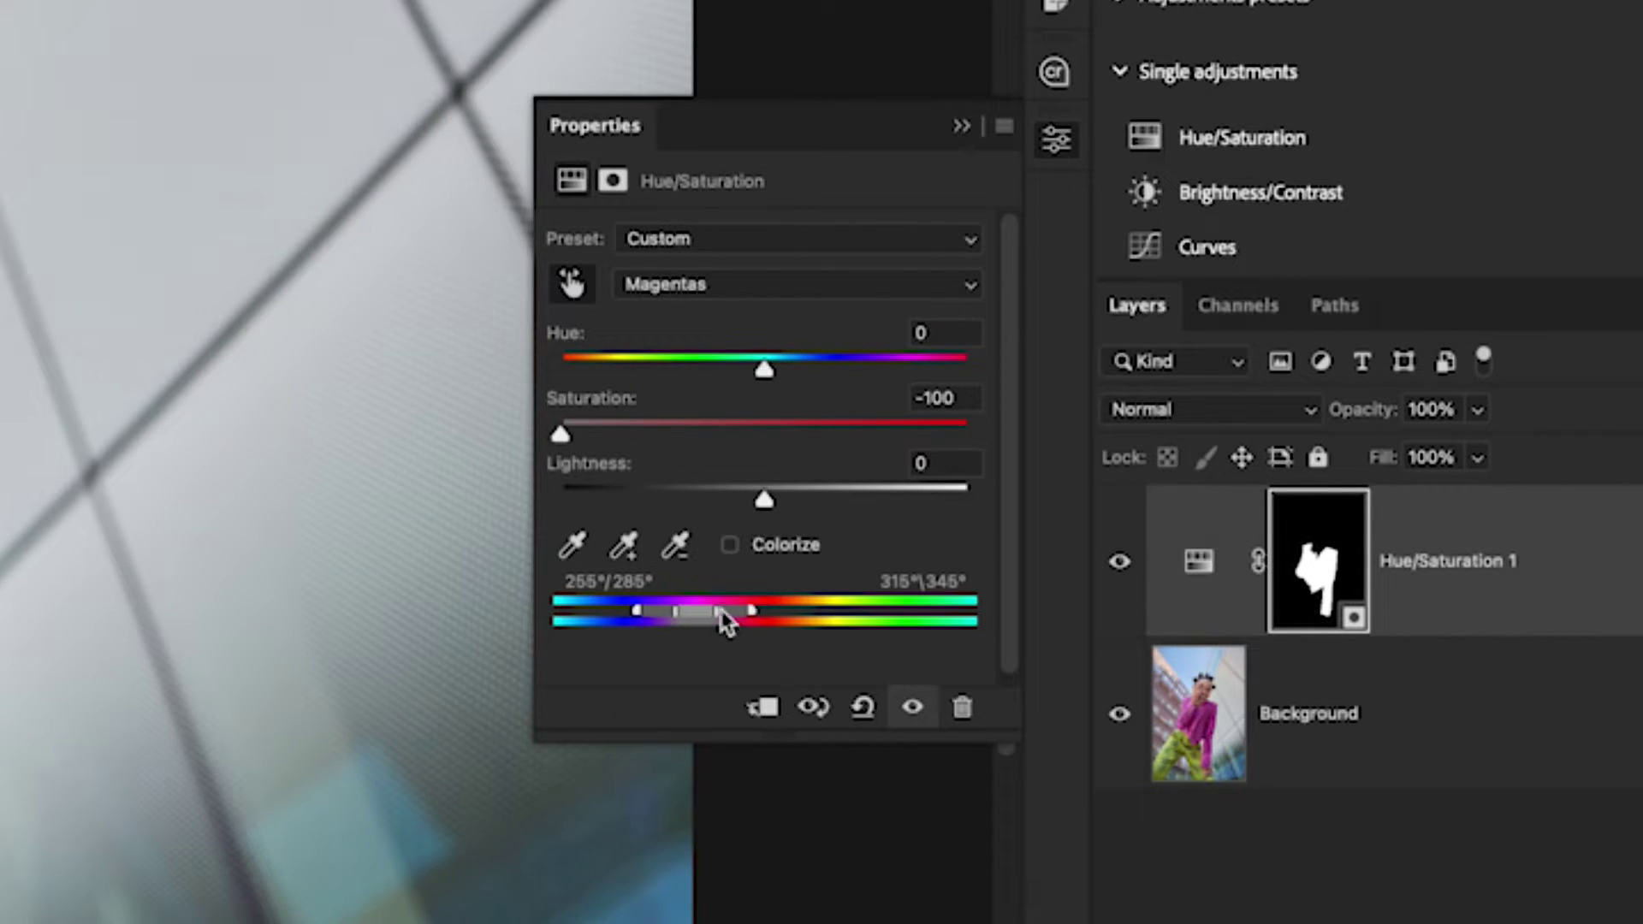
pyautogui.moveTo(711, 623); pyautogui.dragTo(722, 628)
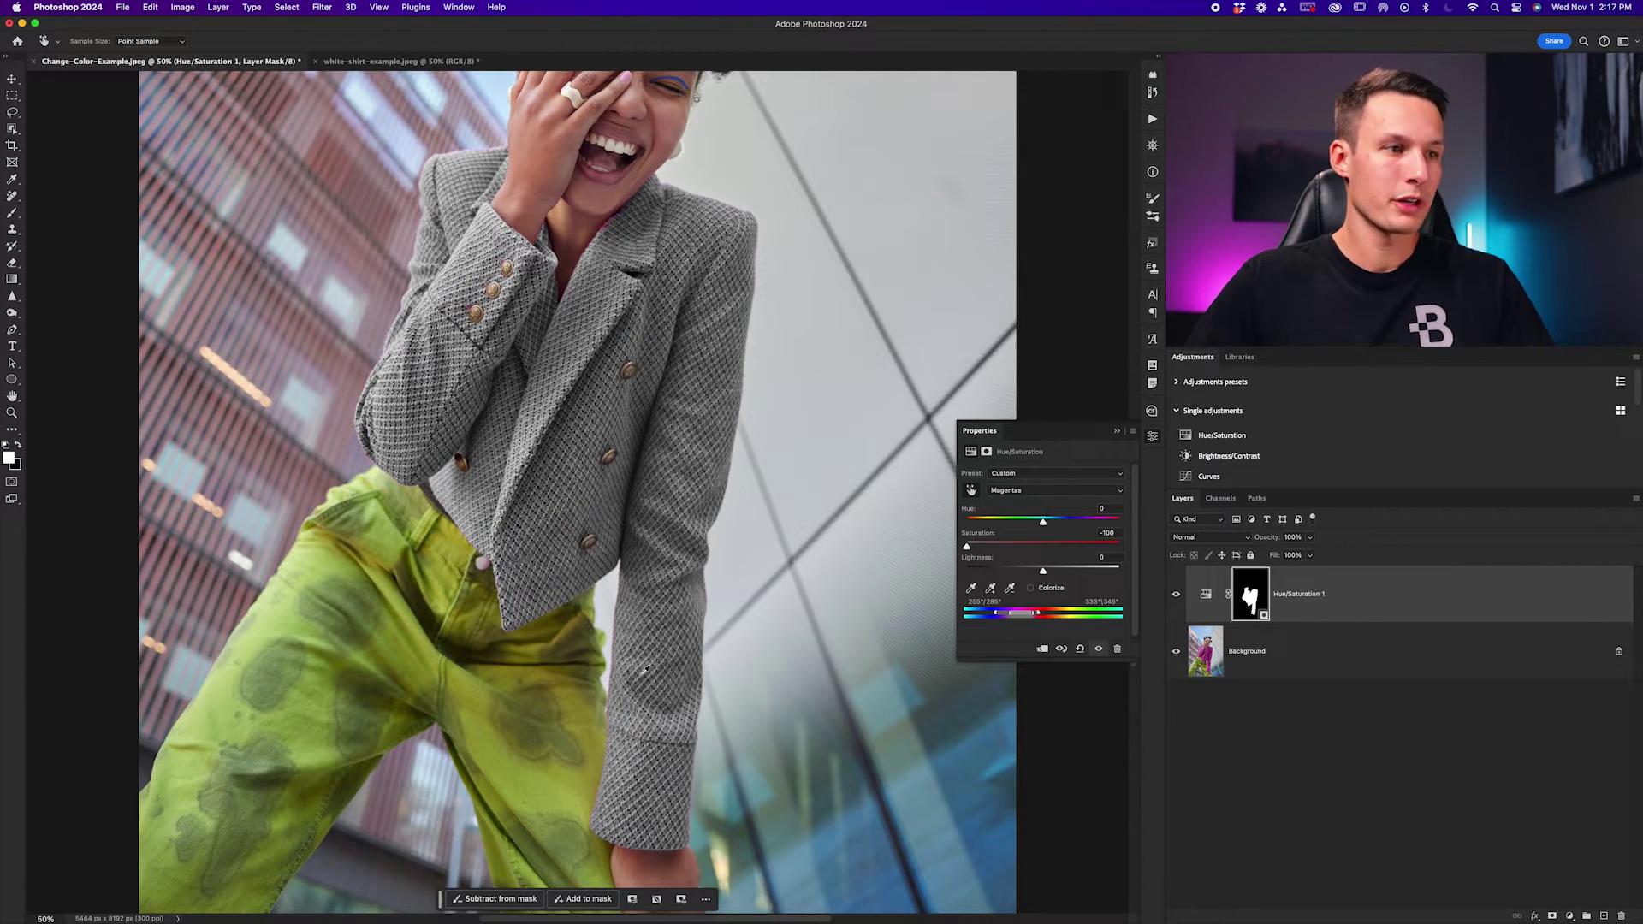
pyautogui.press('super+equal')
pyautogui.press('super+equal')
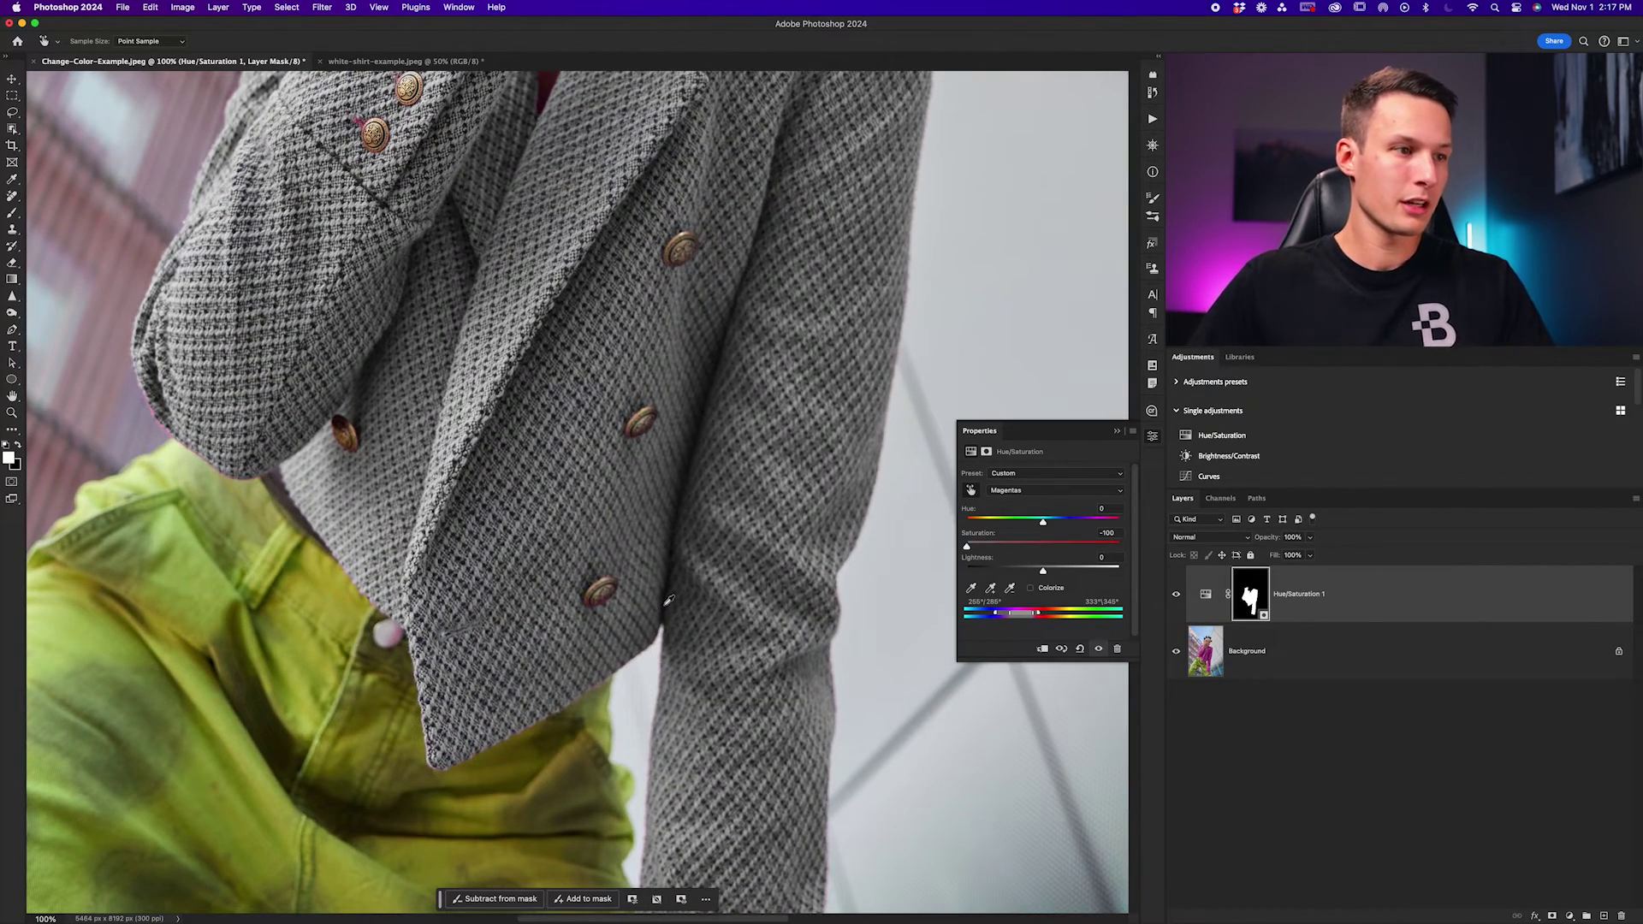
pyautogui.scroll(5, 668, 602)
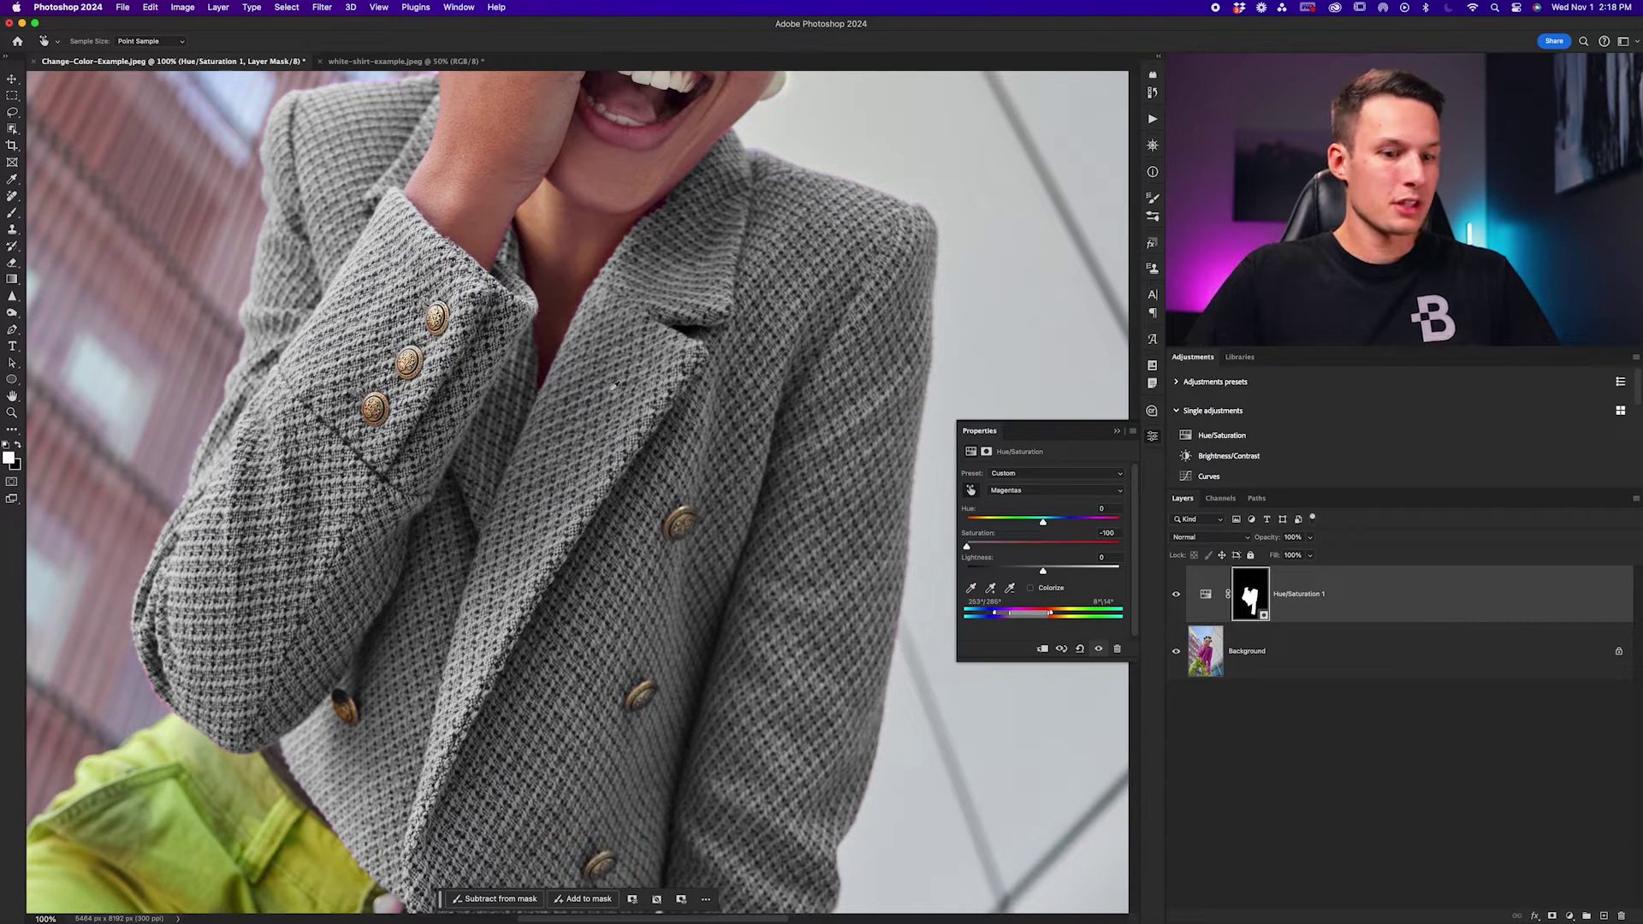
pyautogui.scroll(-5, 613, 386)
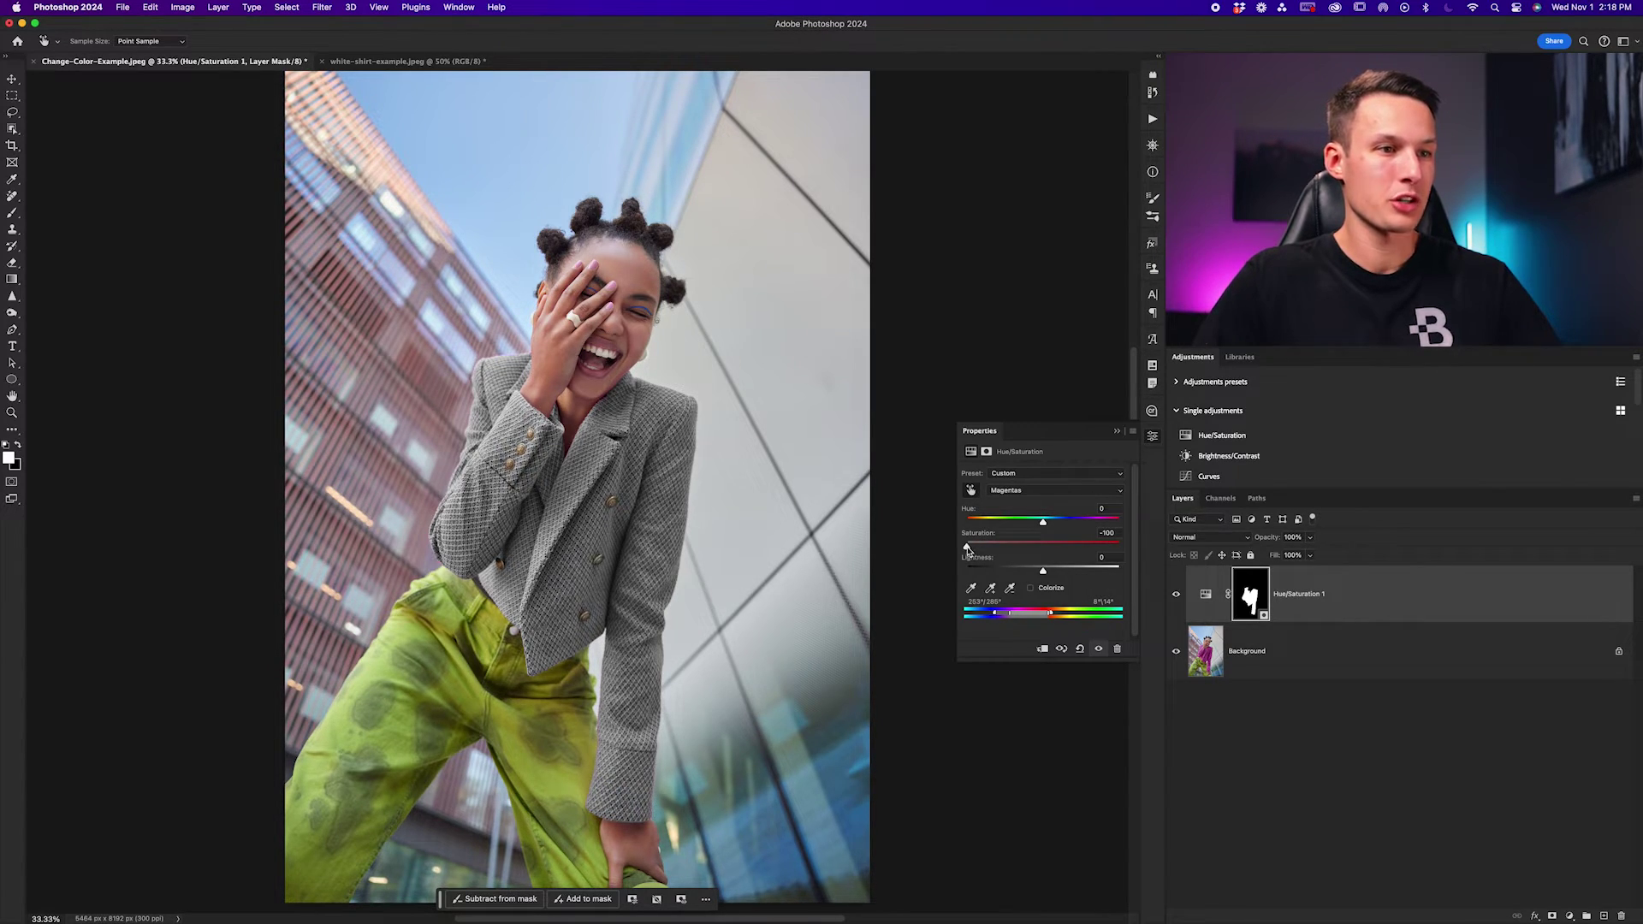
pyautogui.press('super+z')
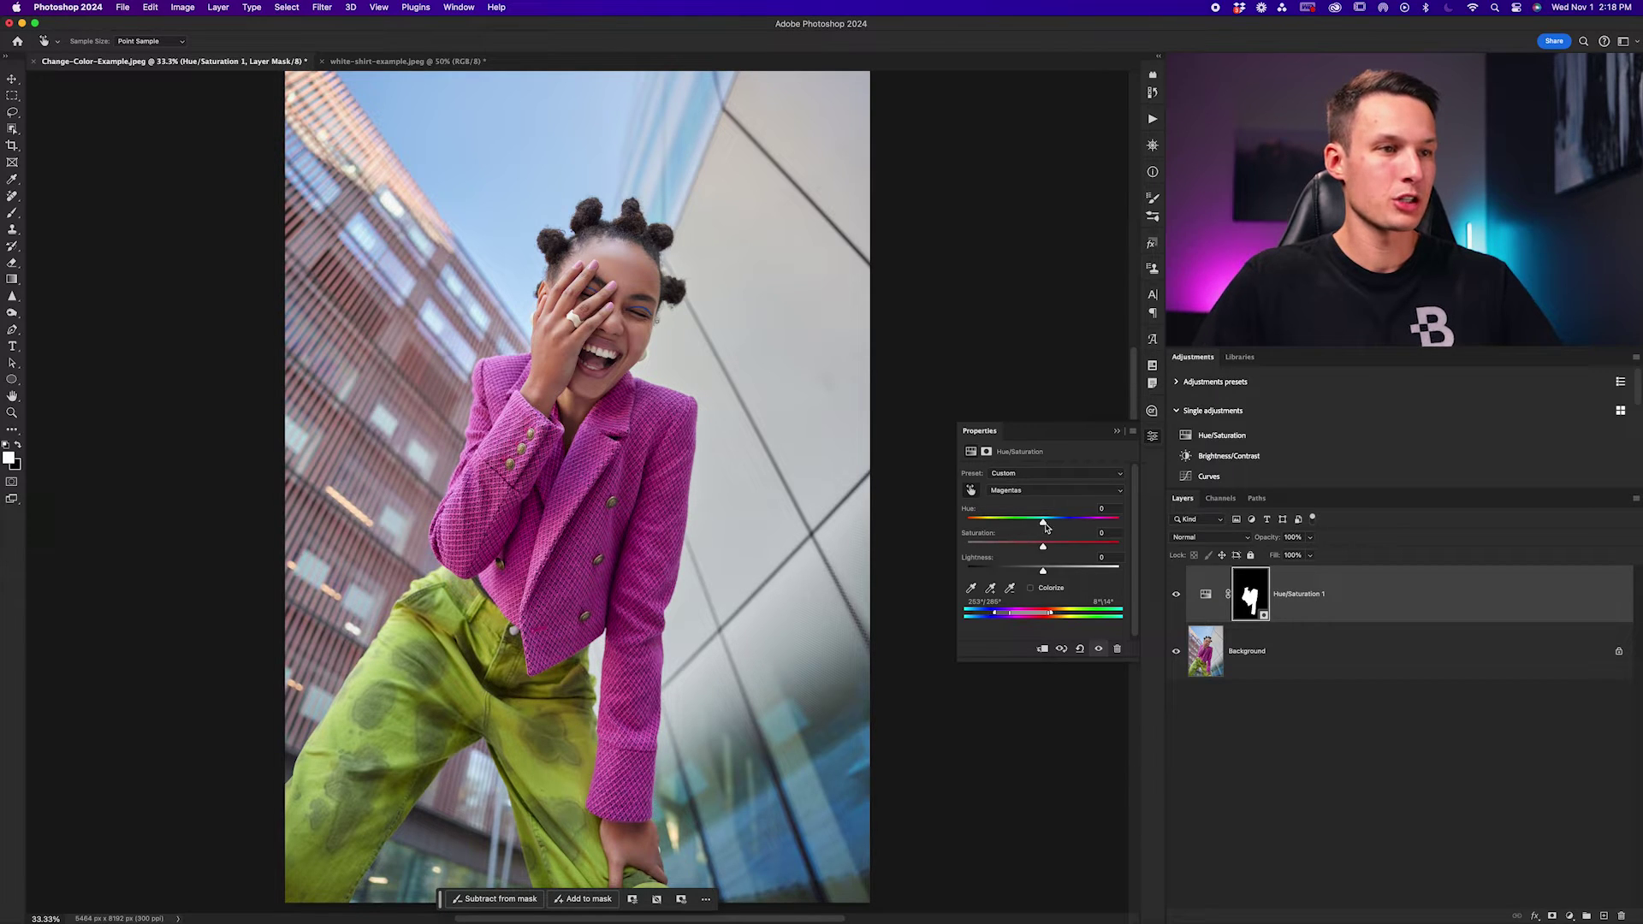
# Try different Magentas hues, ending at Hue +32, Saturation -19 and Lightness -27.
pyautogui.moveTo(1053, 526); pyautogui.dragTo(977, 524)
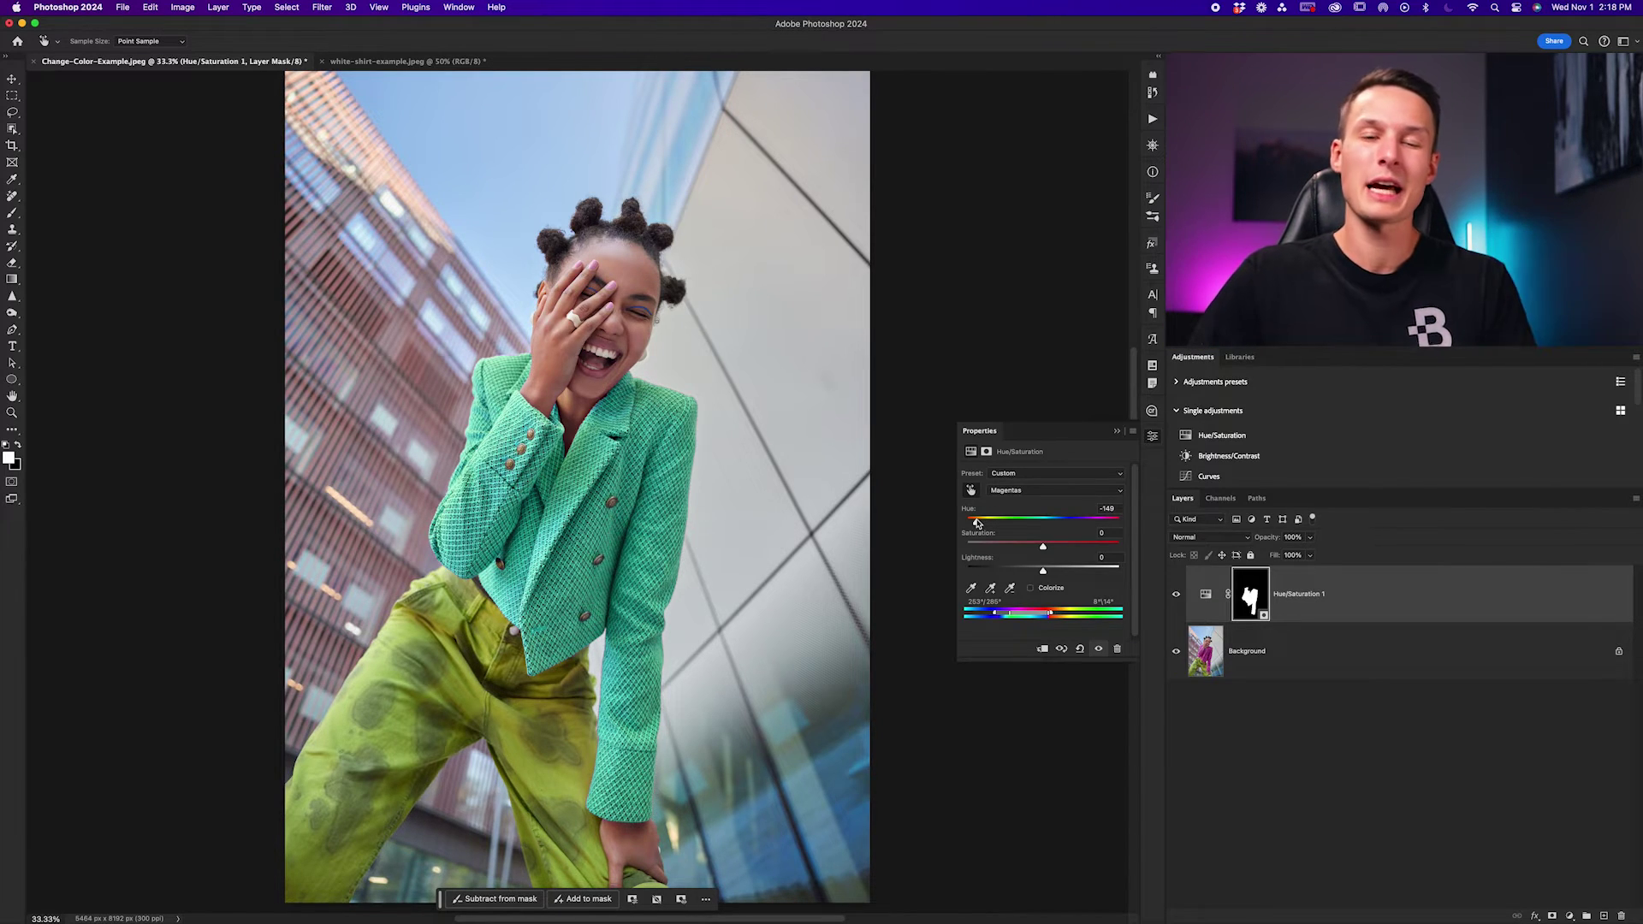
pyautogui.moveTo(977, 523); pyautogui.dragTo(1040, 524)
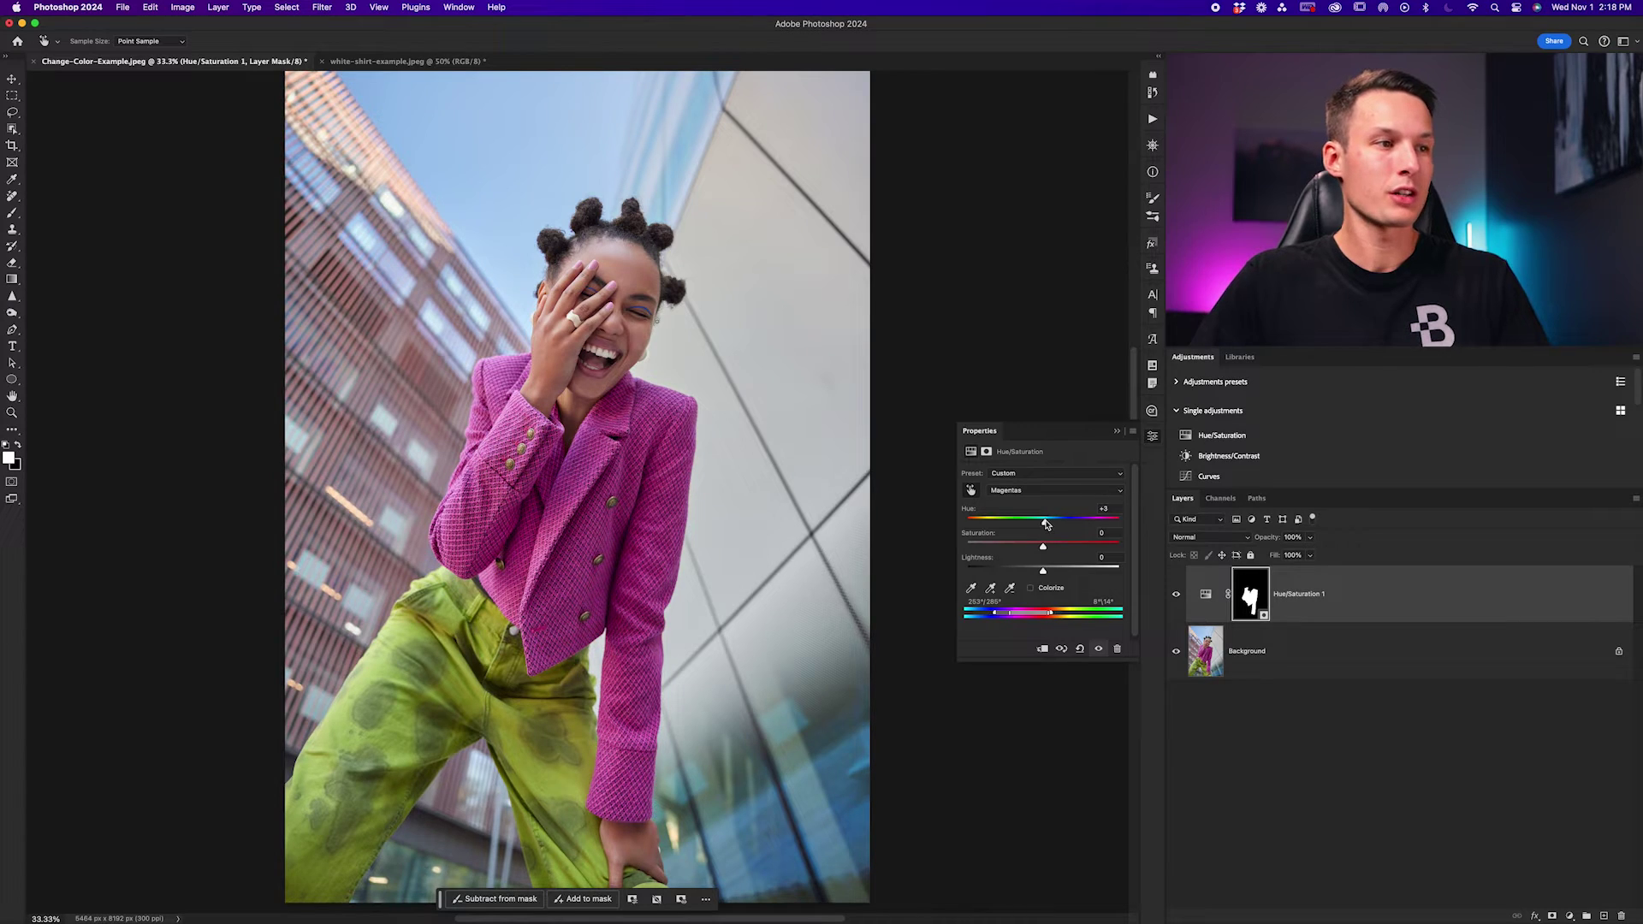
pyautogui.moveTo(1023, 523); pyautogui.dragTo(982, 523)
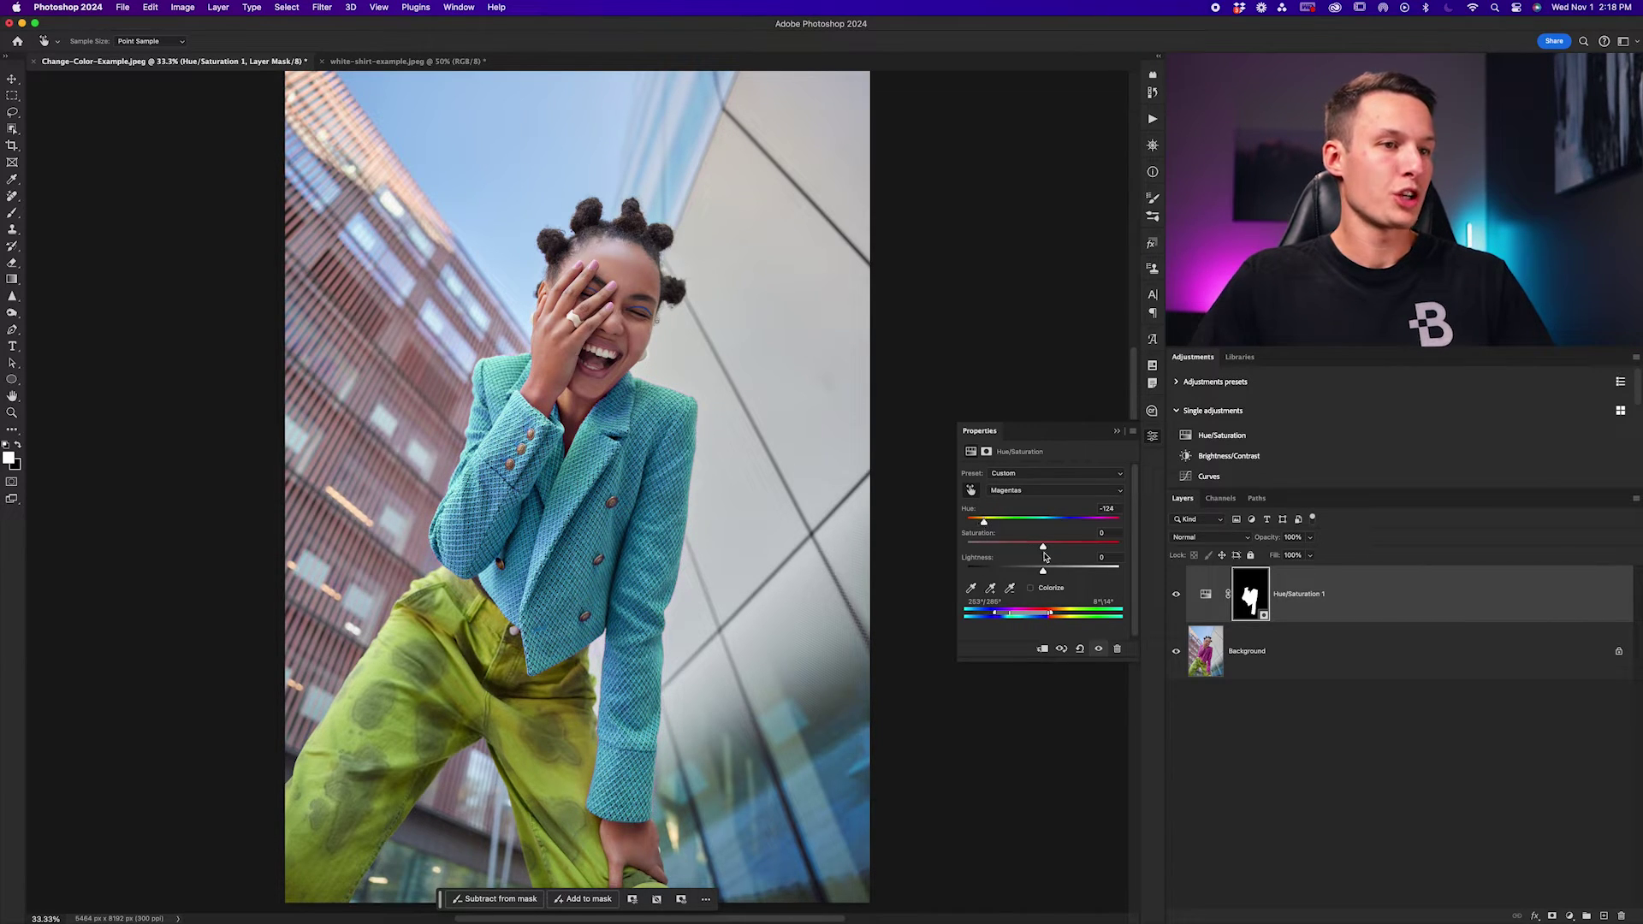
pyautogui.moveTo(1045, 549); pyautogui.dragTo(1056, 548)
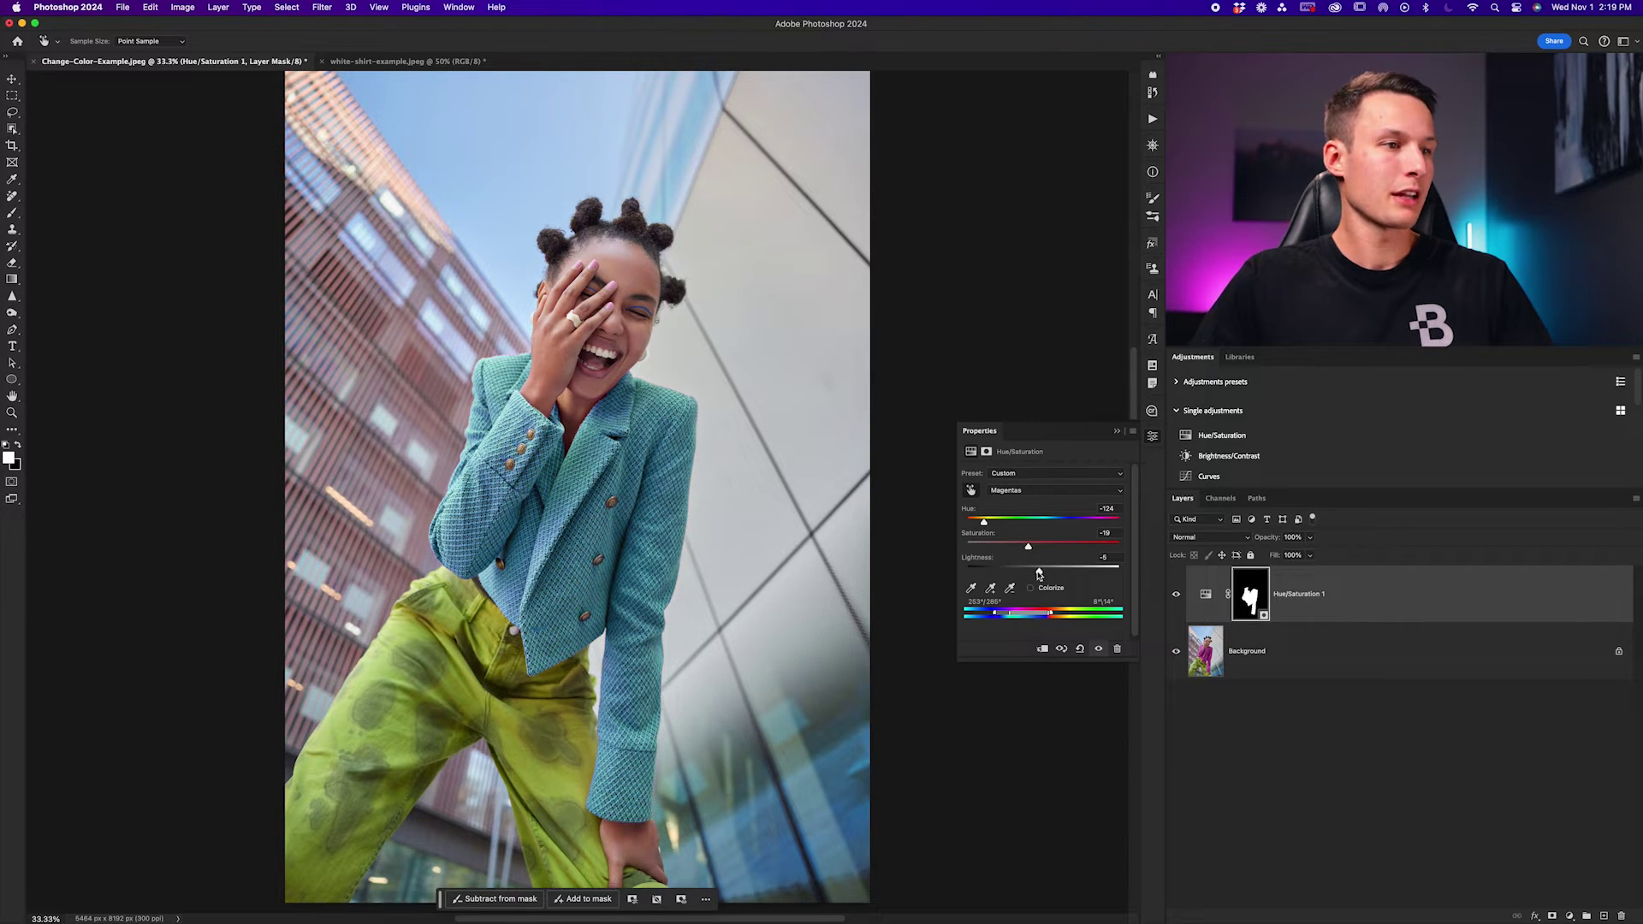
pyautogui.moveTo(1039, 574); pyautogui.dragTo(1025, 574)
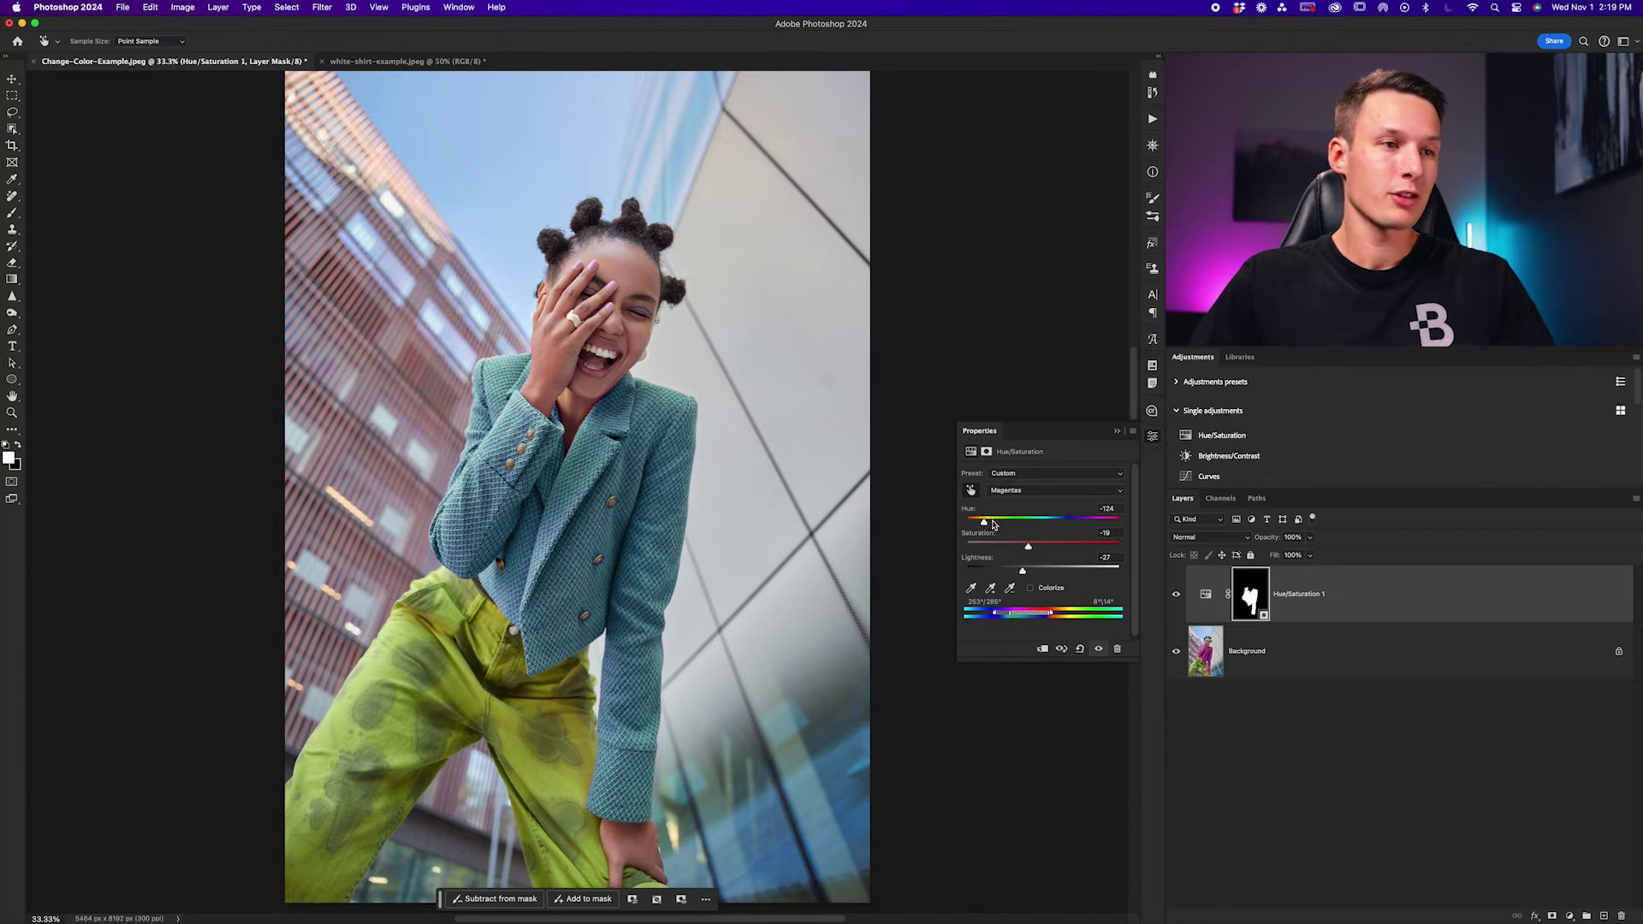
pyautogui.click(1067, 521)
# Raise Magentas Saturation to +10 and push Lightness to +100, turning the blazer near-white.
pyautogui.click(1040, 543)
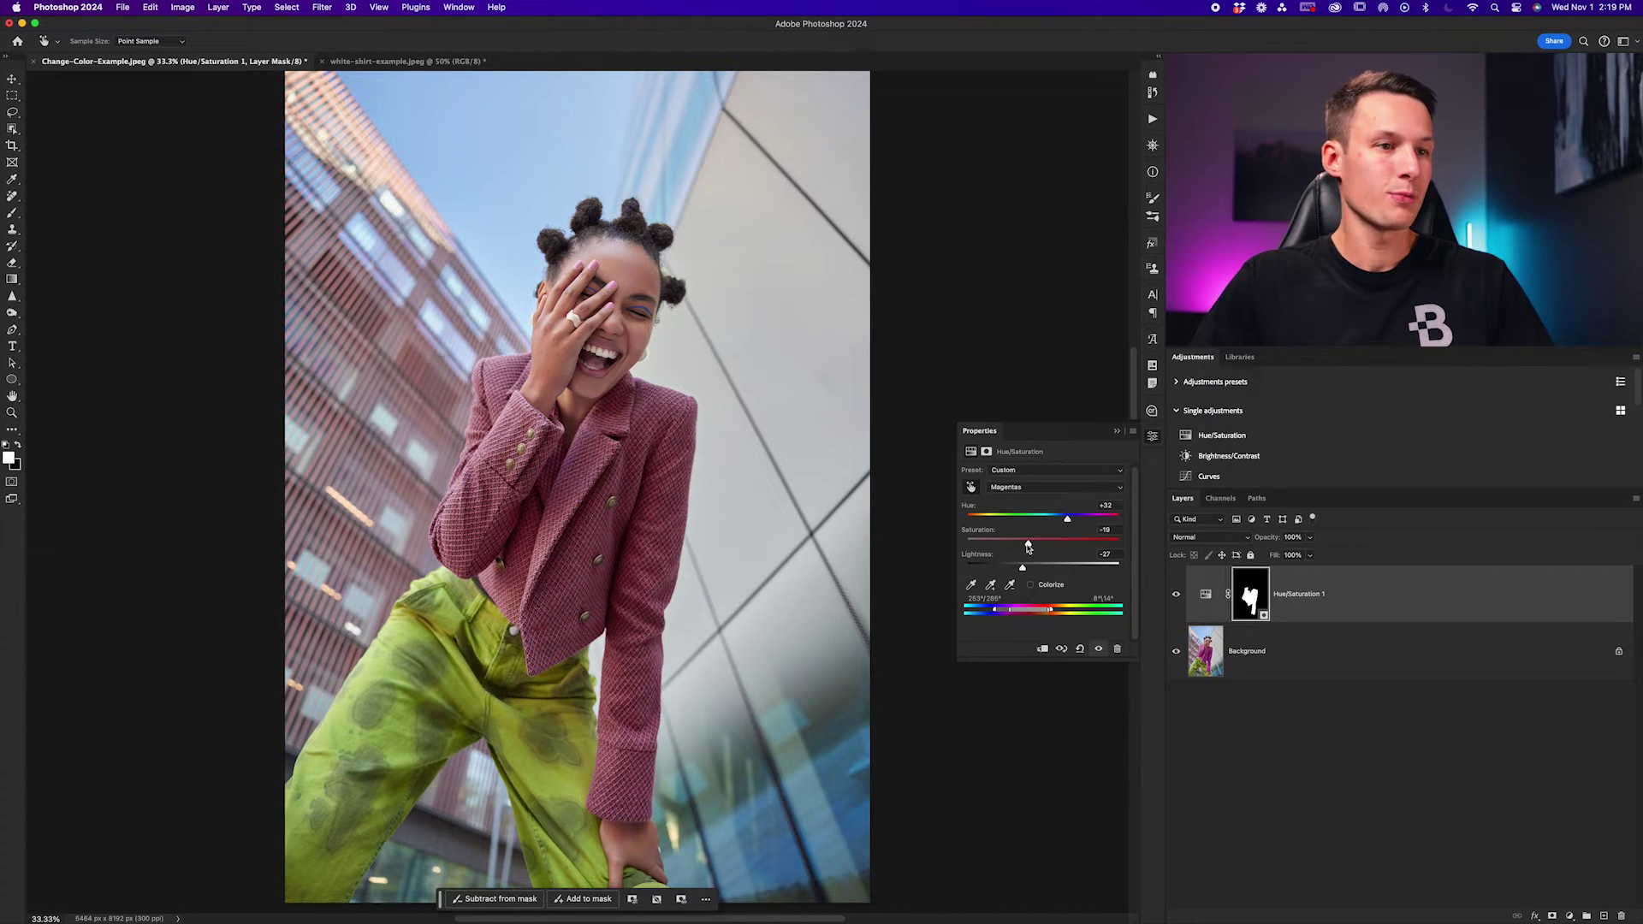
pyautogui.moveTo(1021, 567)
pyautogui.mouseDown()
pyautogui.moveTo(1056, 569)
pyautogui.moveTo(1033, 571)
pyautogui.mouseUp()
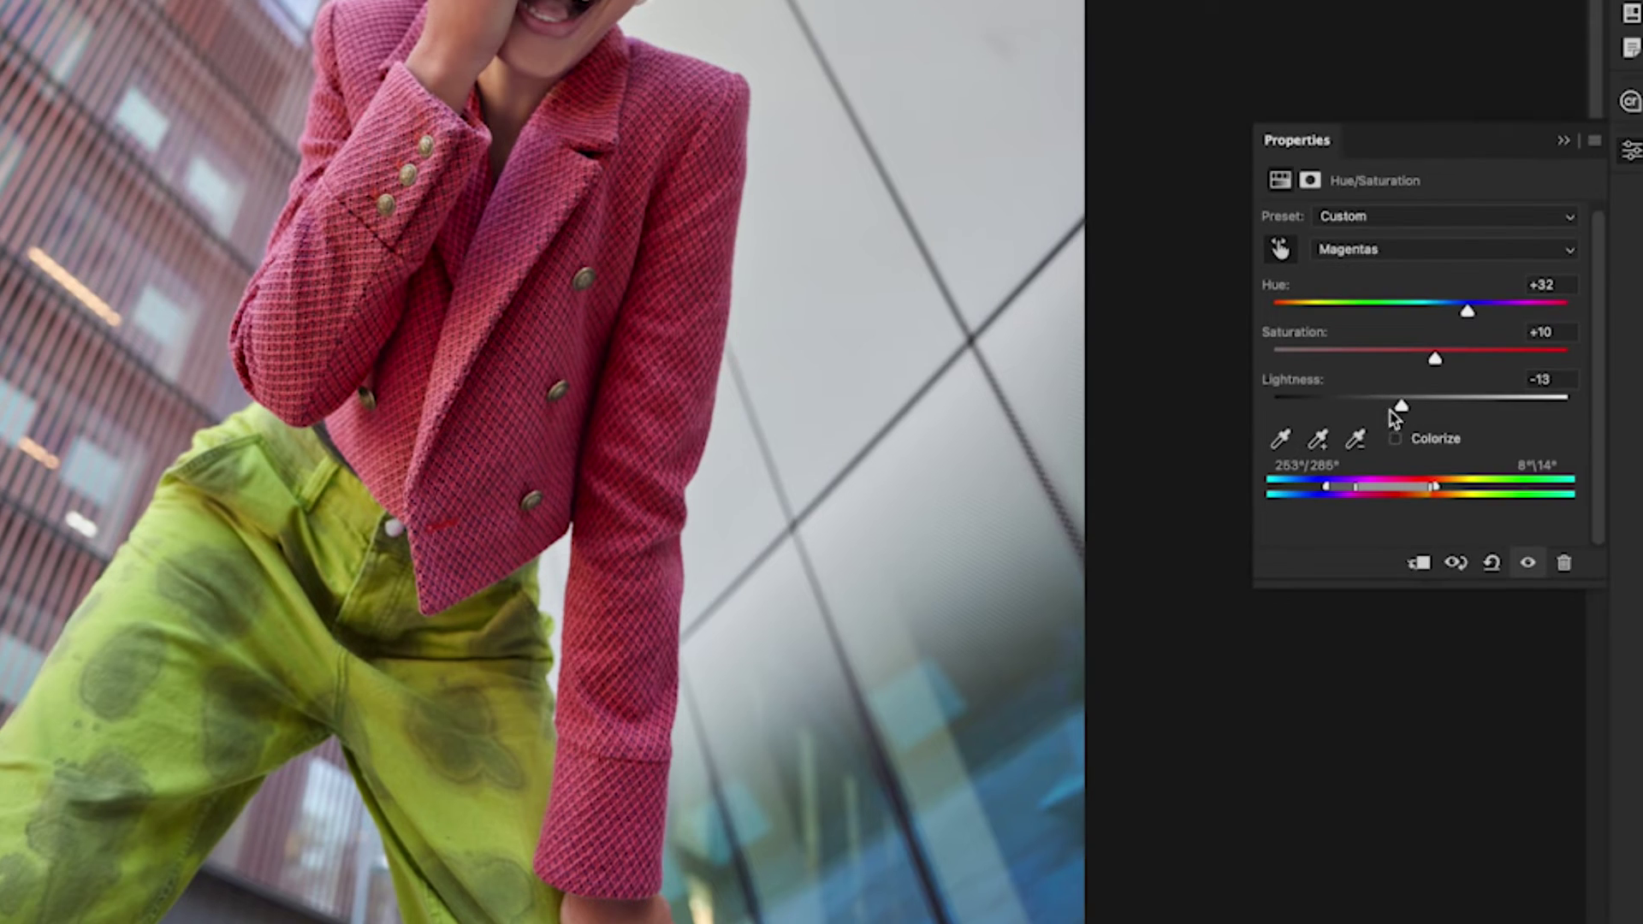
pyautogui.moveTo(1403, 407); pyautogui.dragTo(1266, 411)
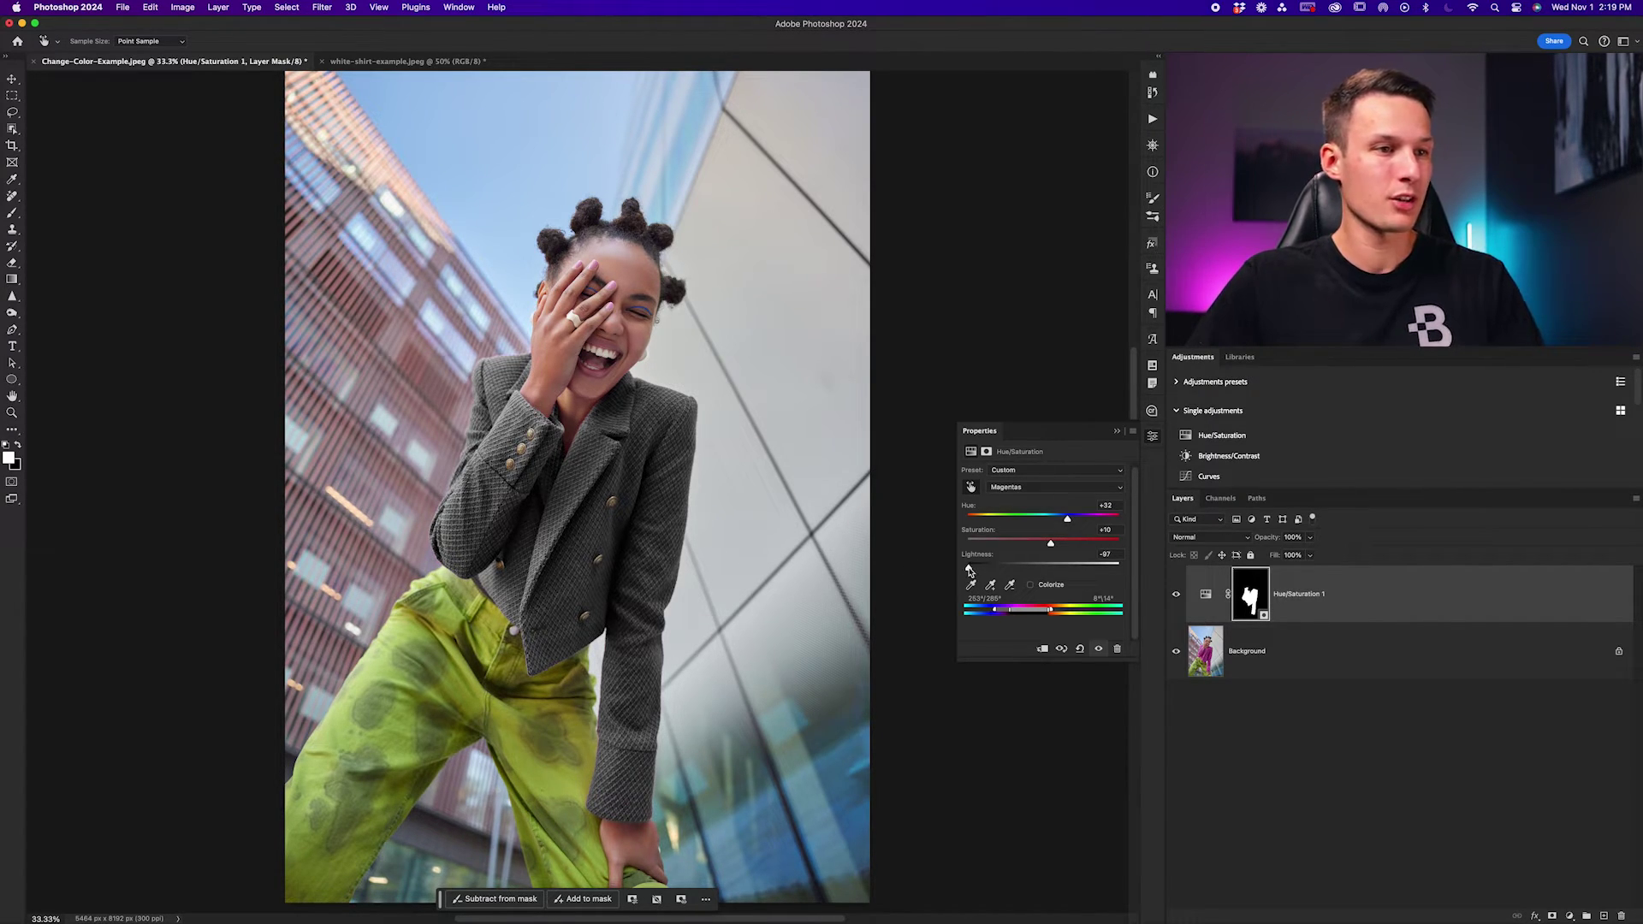
pyautogui.moveTo(971, 571); pyautogui.dragTo(1126, 570)
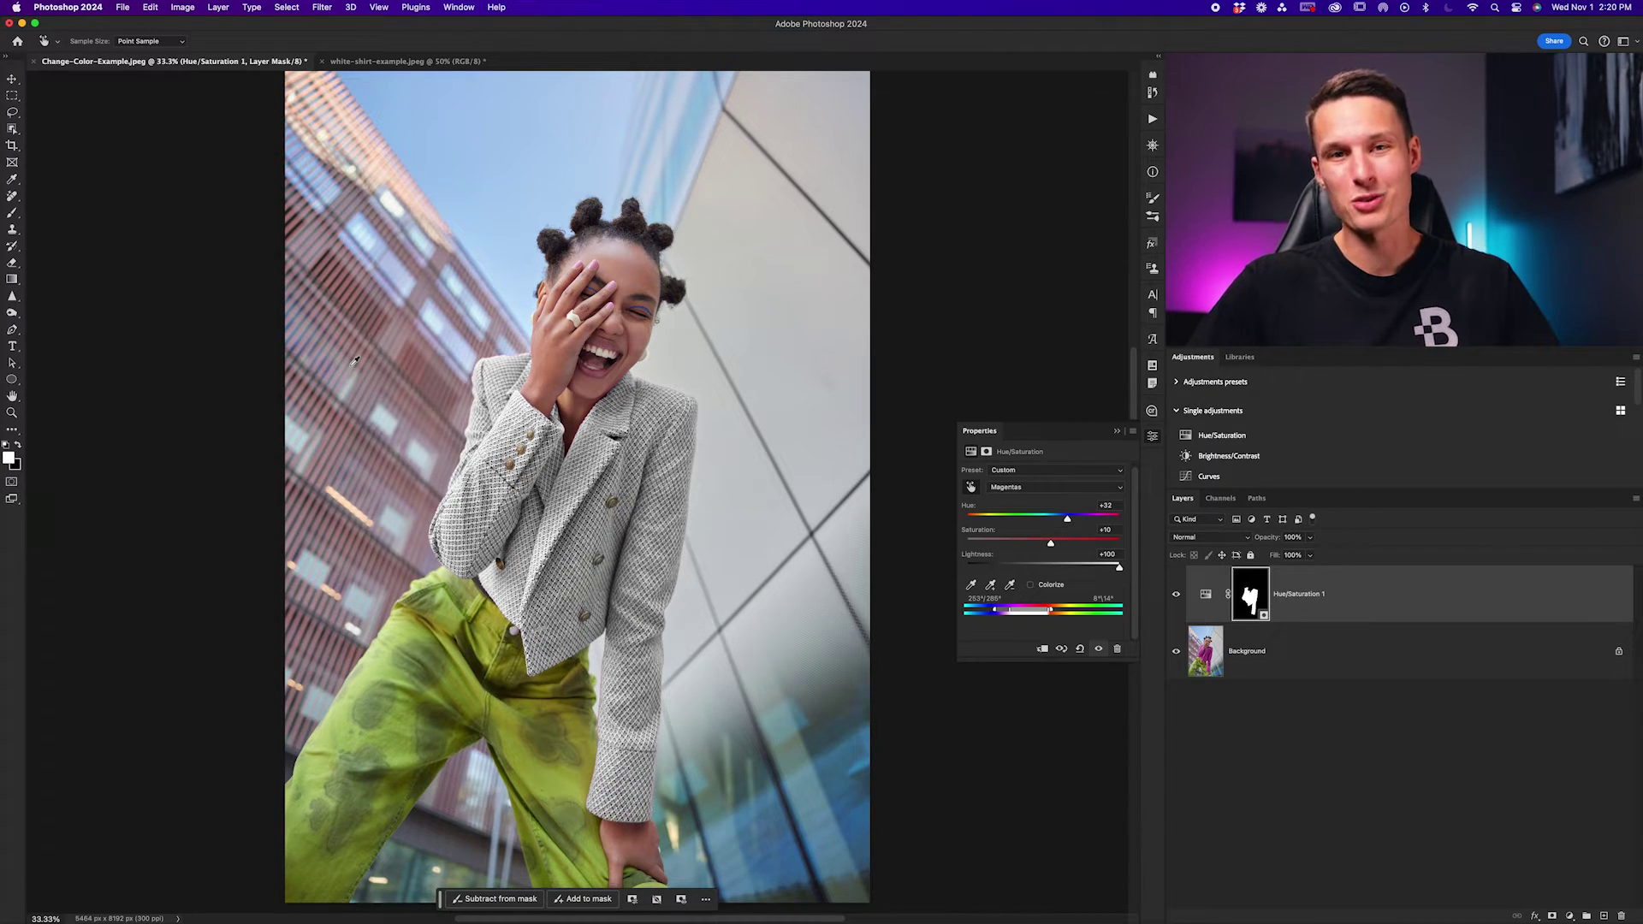
pyautogui.press('b')
pyautogui.scroll(-1, 675, 293)
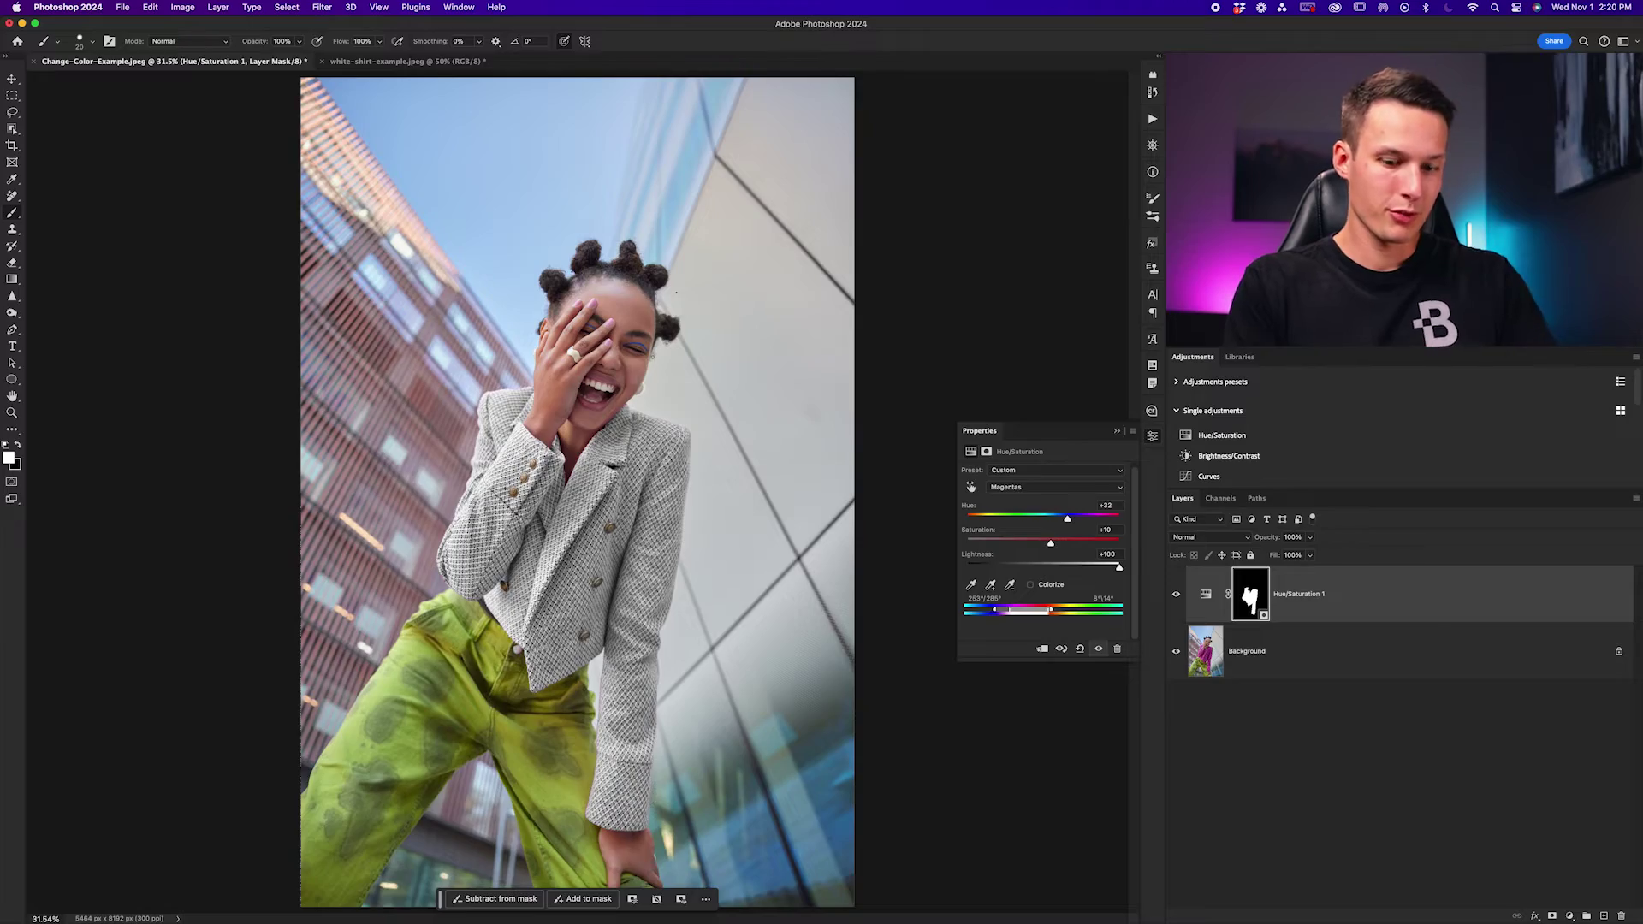
# Zoom to 200% on the blazer's lapel and bring up the Brush tool's presets.
pyautogui.scroll(6, 676, 293)
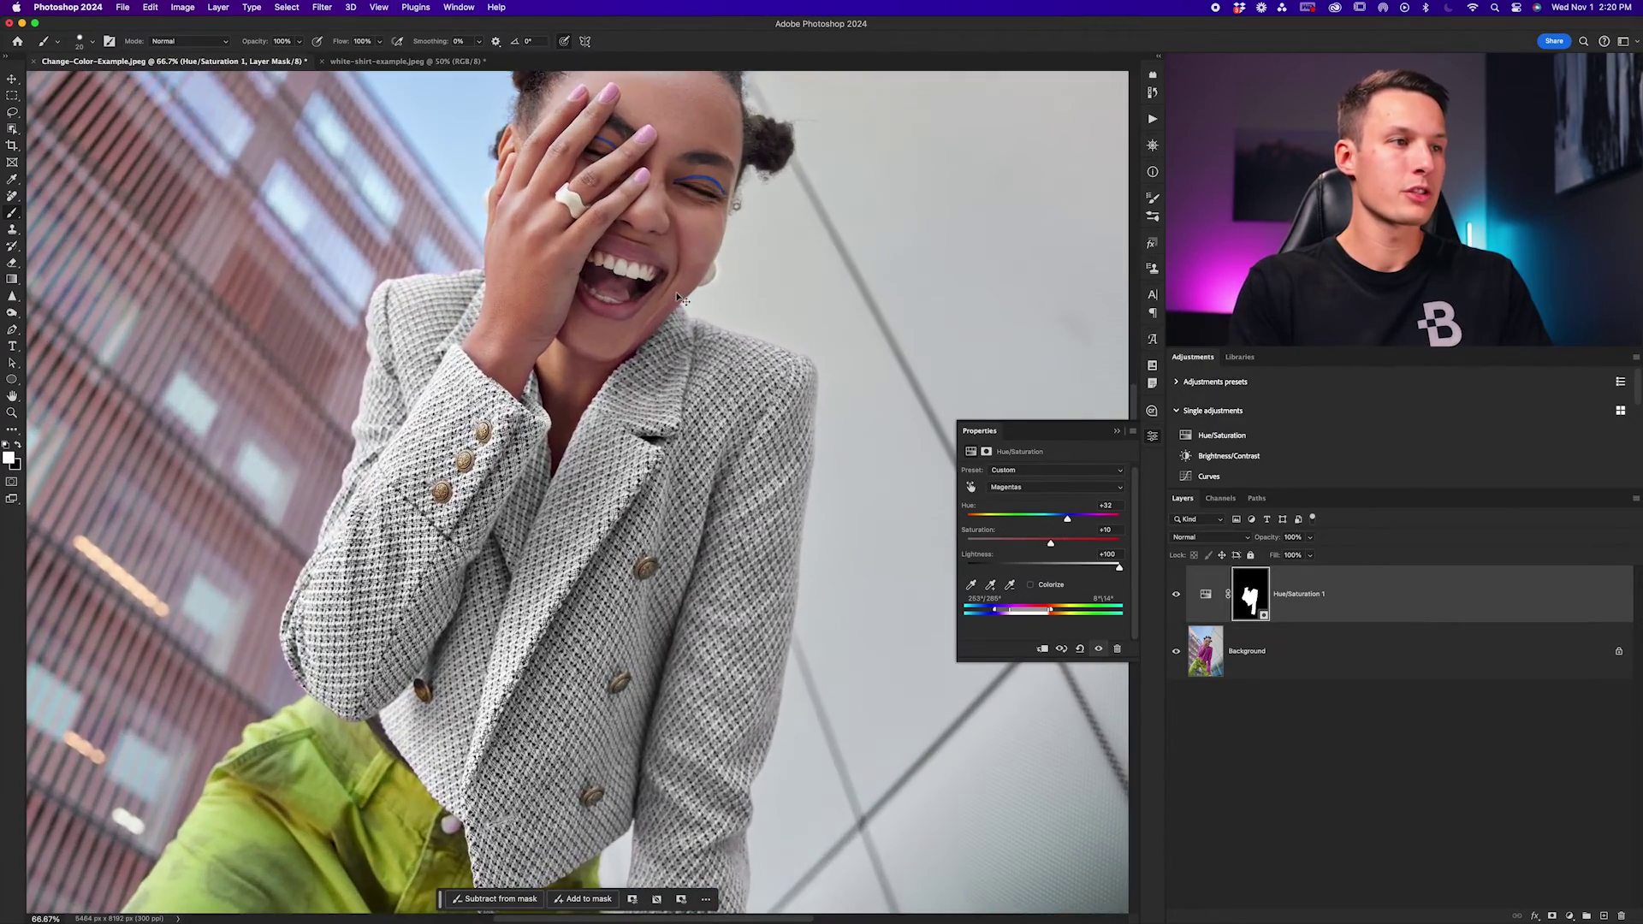
pyautogui.scroll(4, 675, 293)
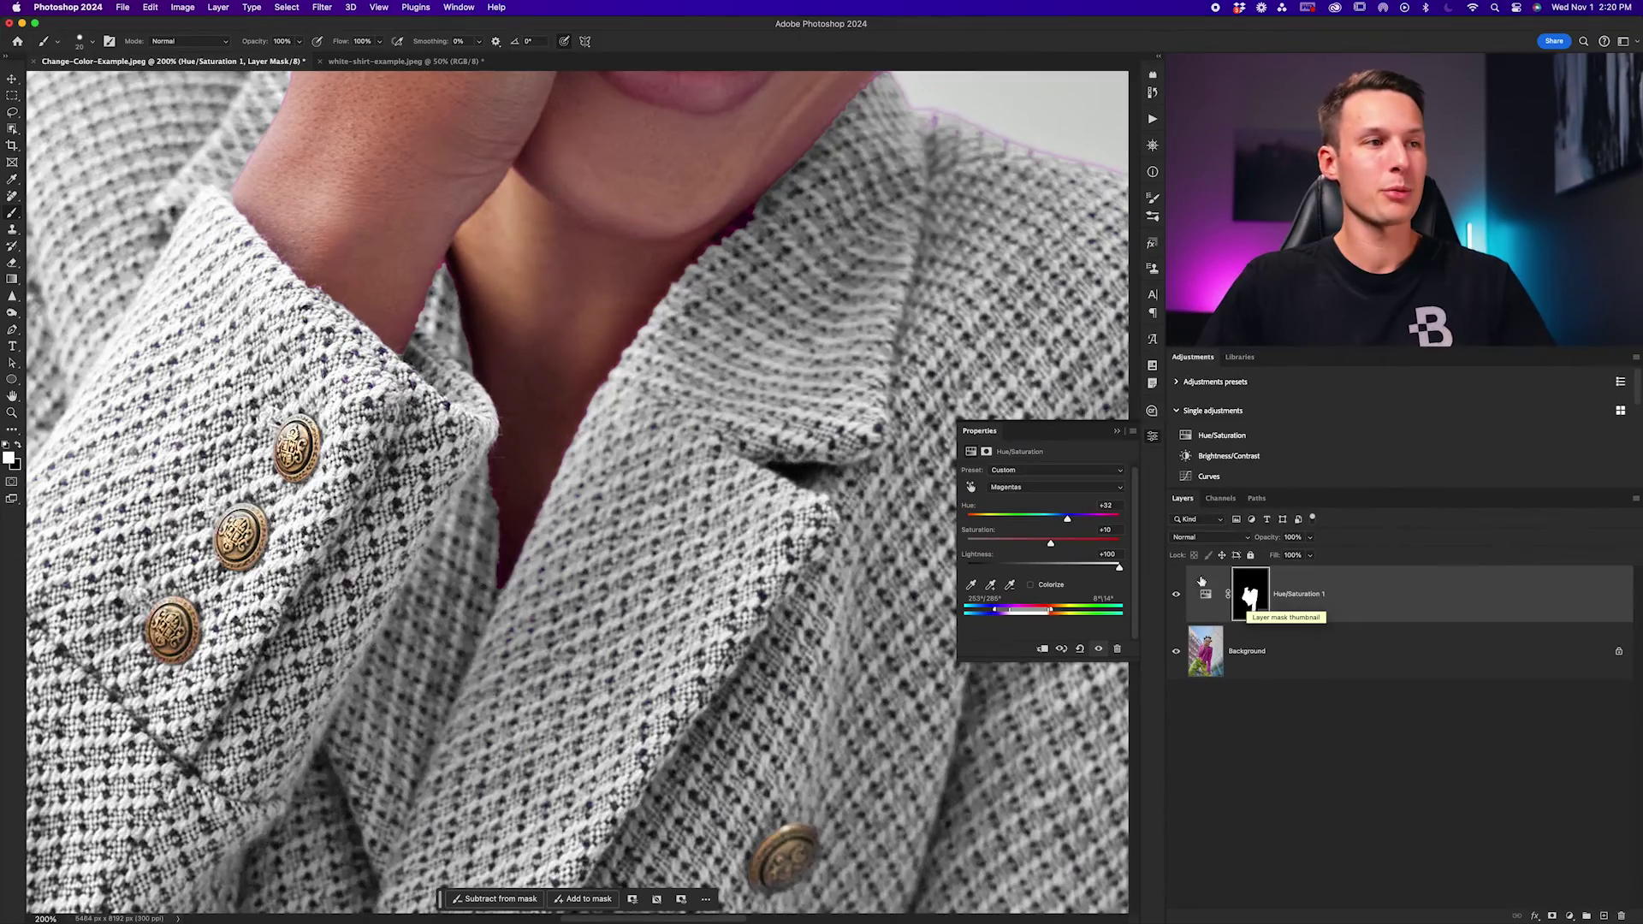
pyautogui.press('b')
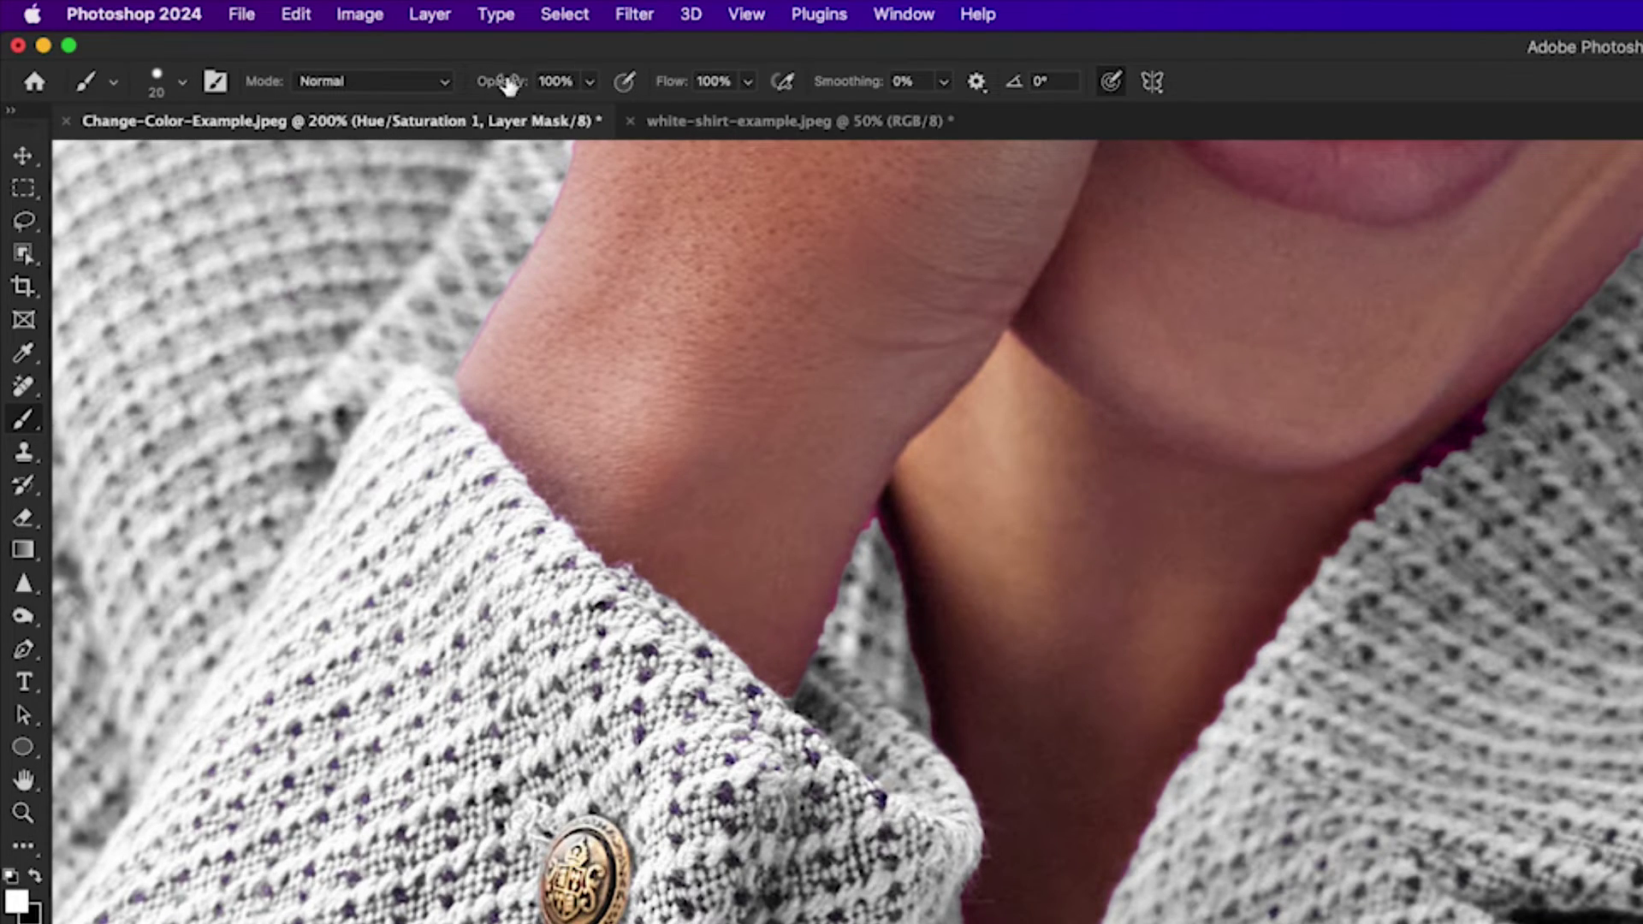
pyautogui.click(160, 86)
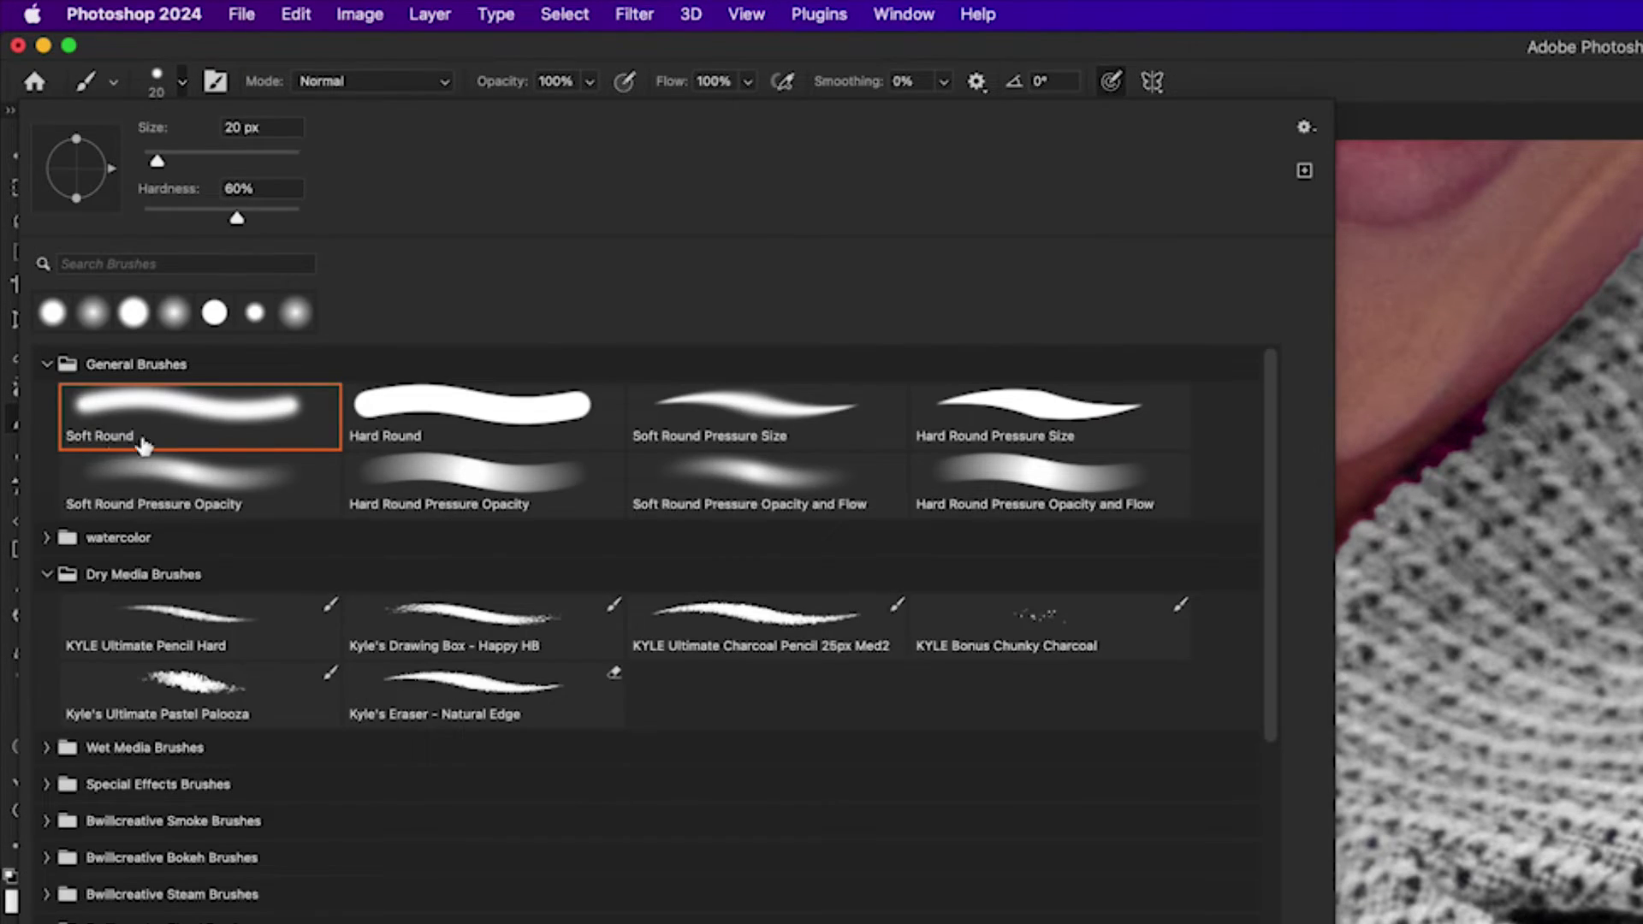
# Choose the Soft Round brush preset.
pyautogui.click(181, 83)
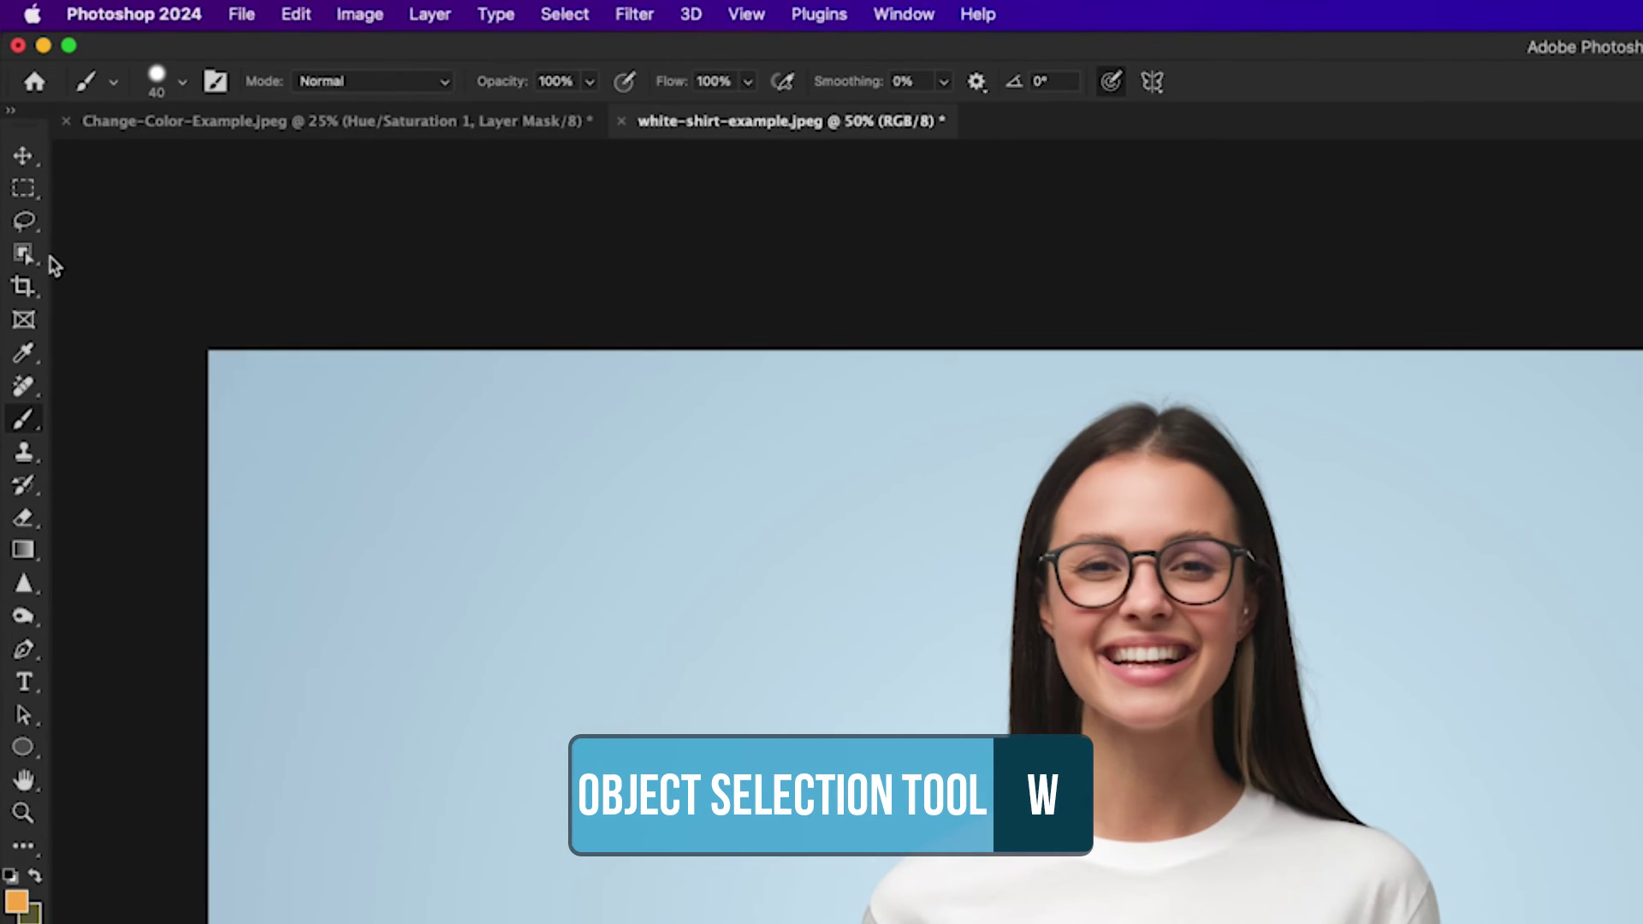
# Draw an Object Selection lasso around the white T-shirt, leaving out the arms and jeans.
pyautogui.click(31, 255)
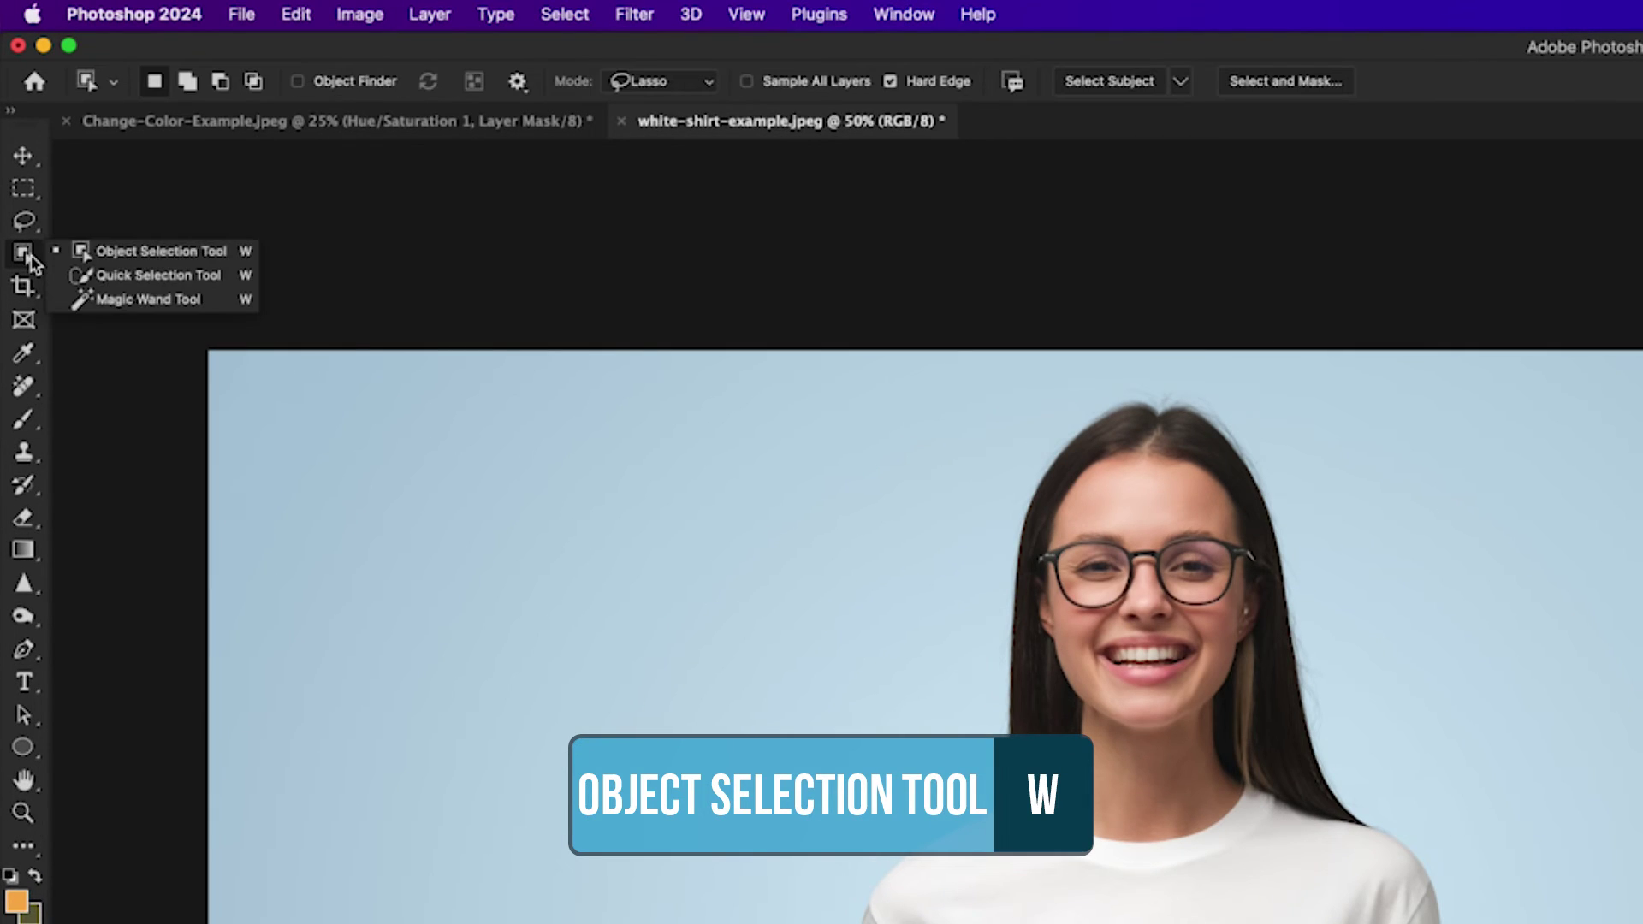
pyautogui.click(171, 255)
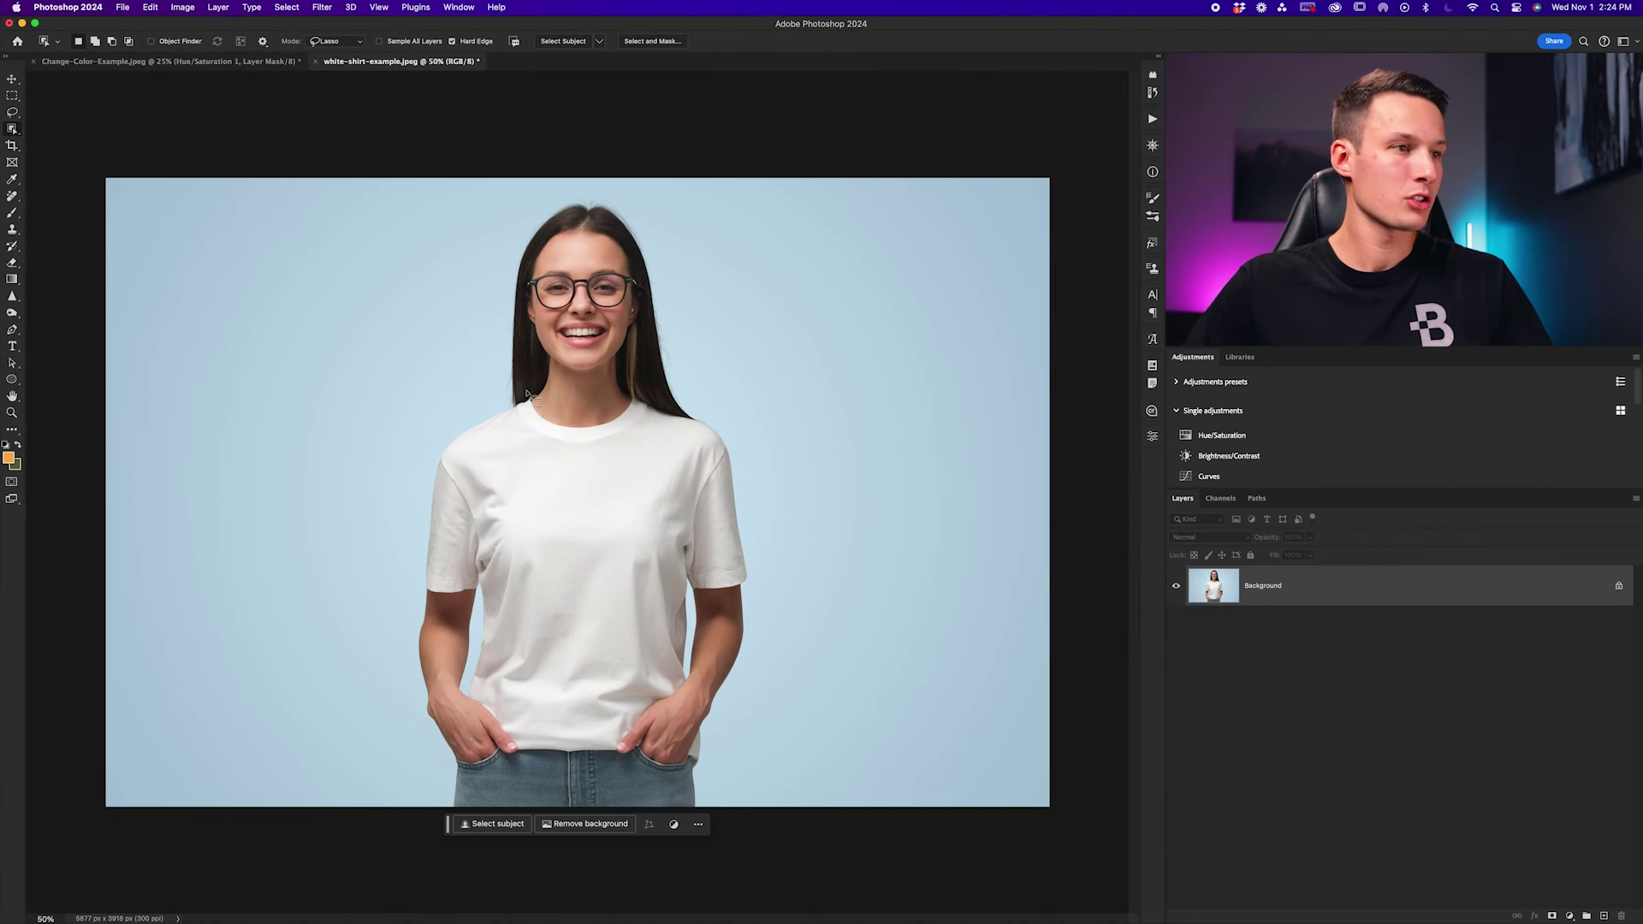
pyautogui.moveTo(526, 394); pyautogui.dragTo(410, 481)
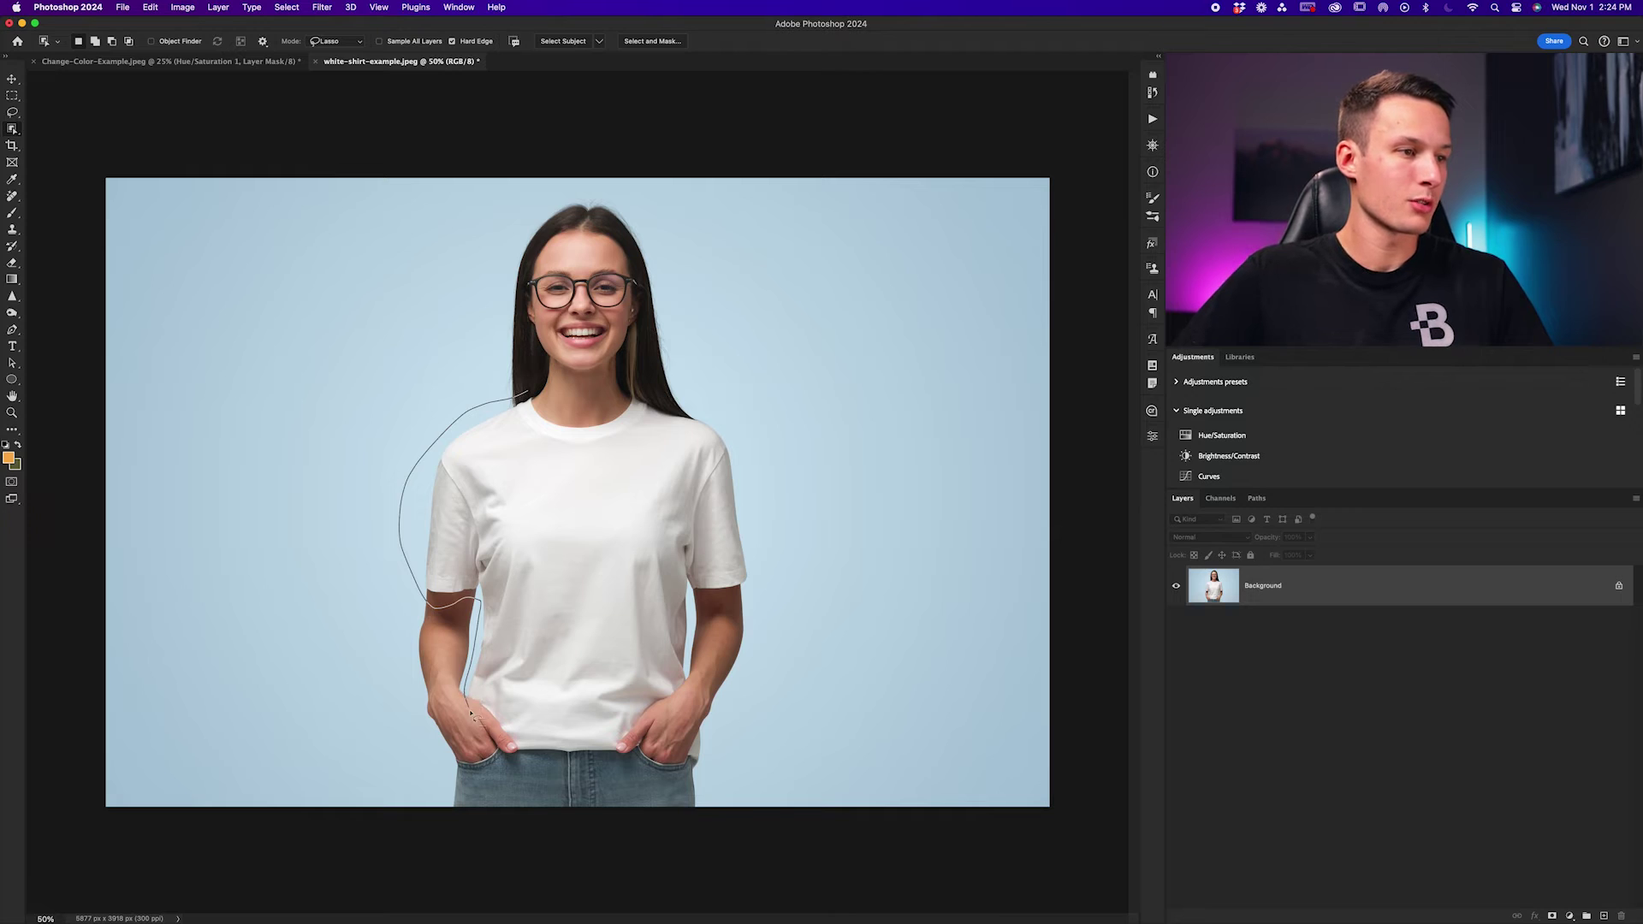
pyautogui.moveTo(506, 758); pyautogui.dragTo(589, 762)
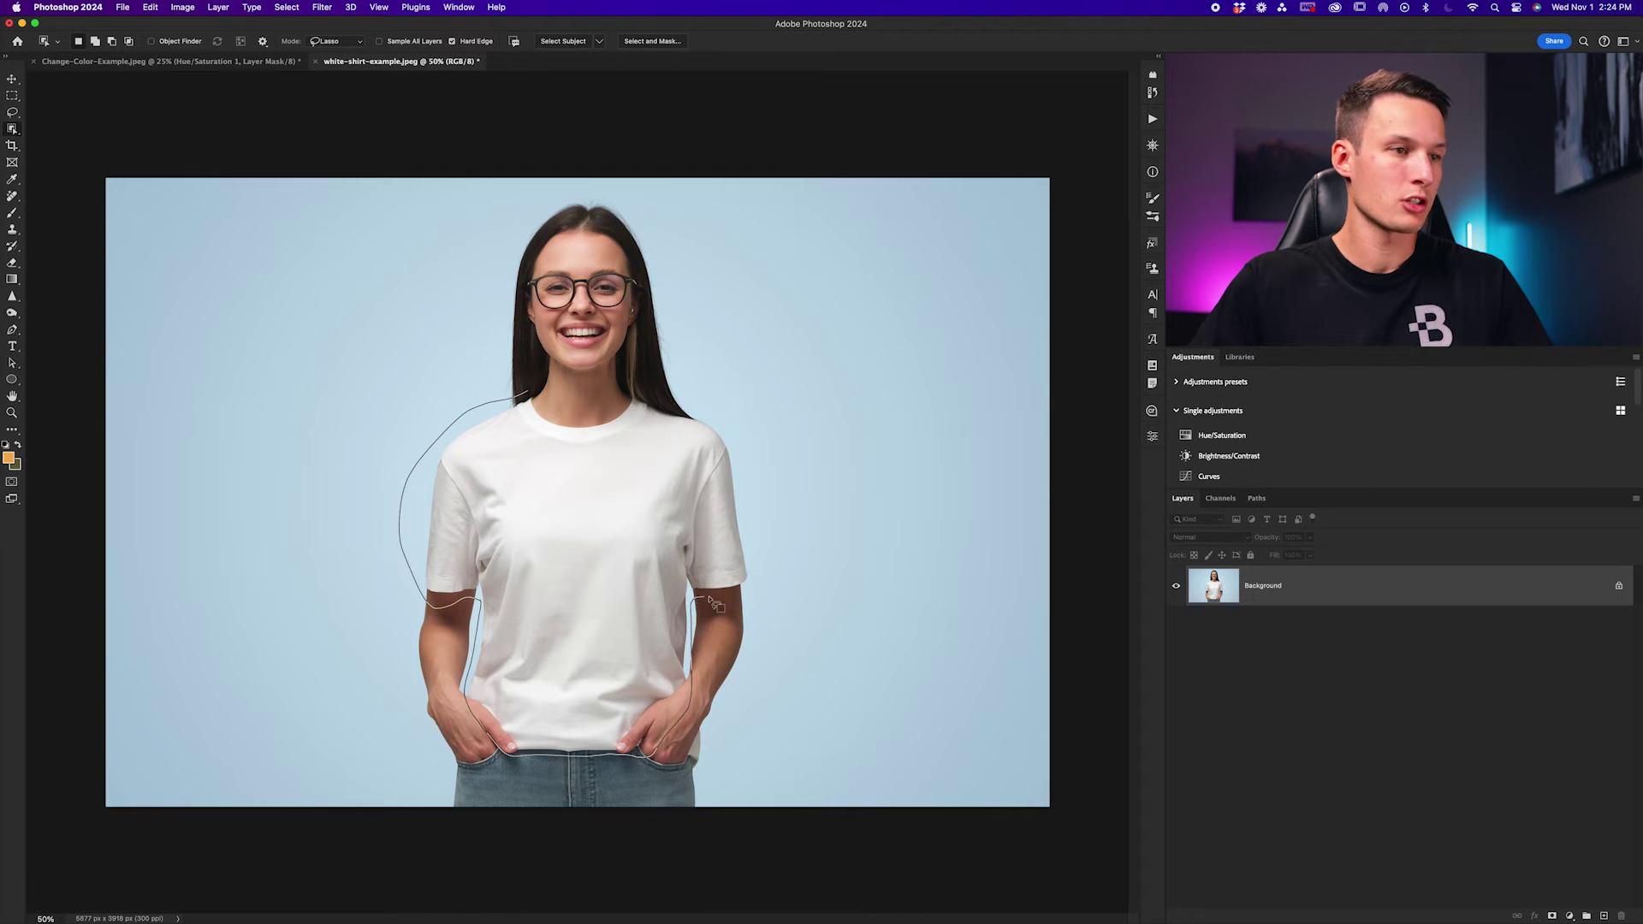
pyautogui.moveTo(769, 593); pyautogui.dragTo(630, 395)
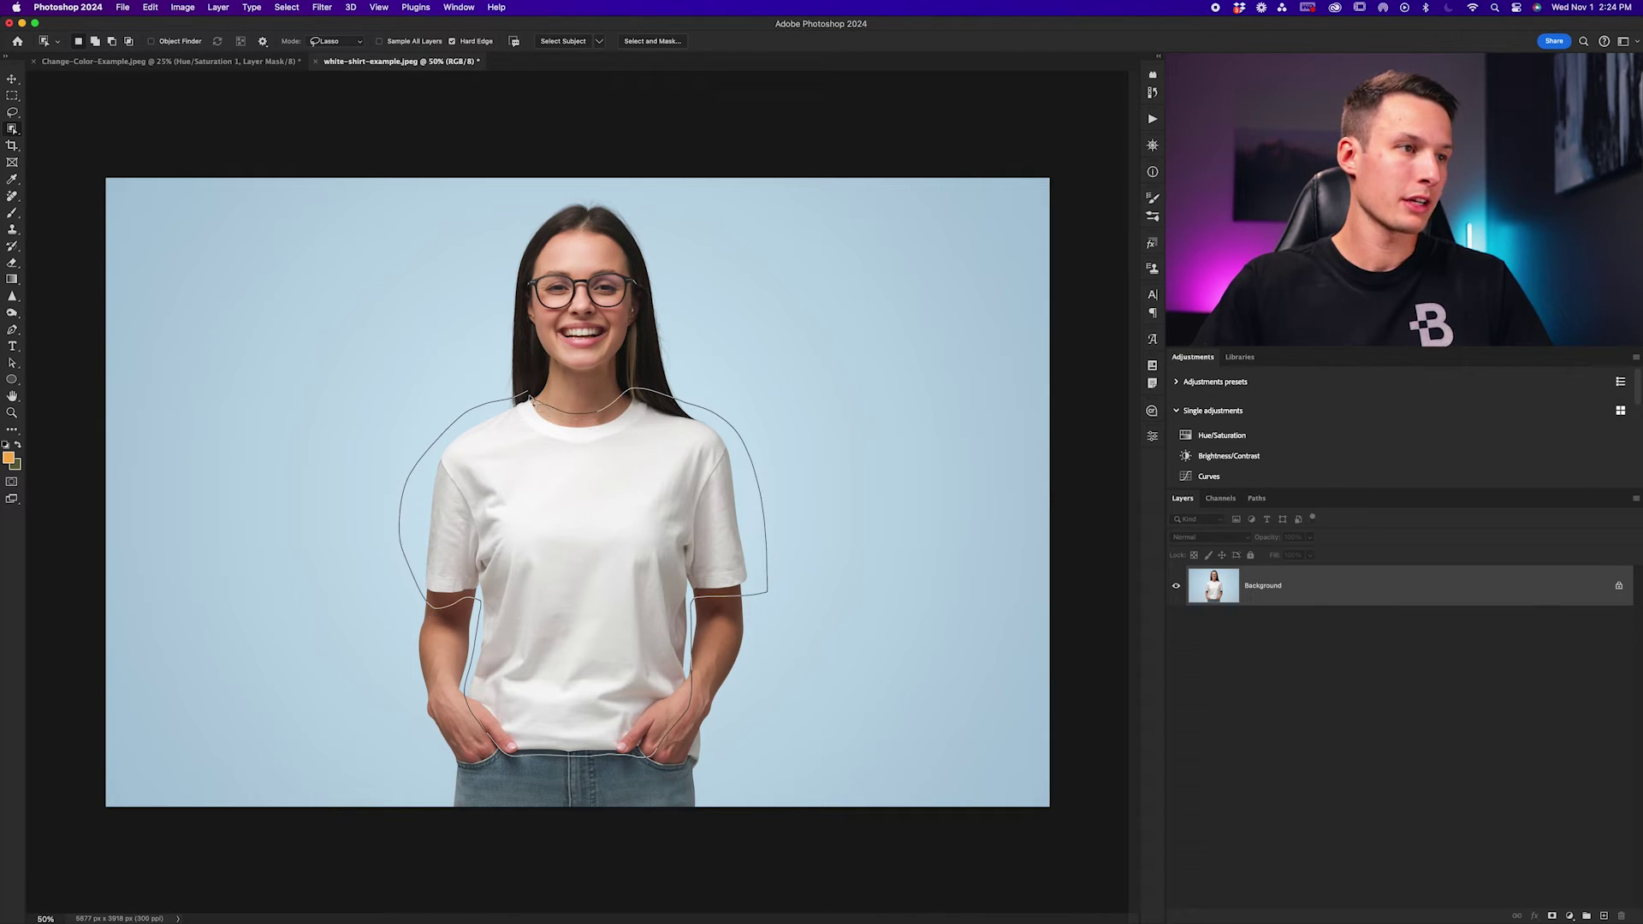
pyautogui.moveTo(528, 394); pyautogui.dragTo(529, 396)
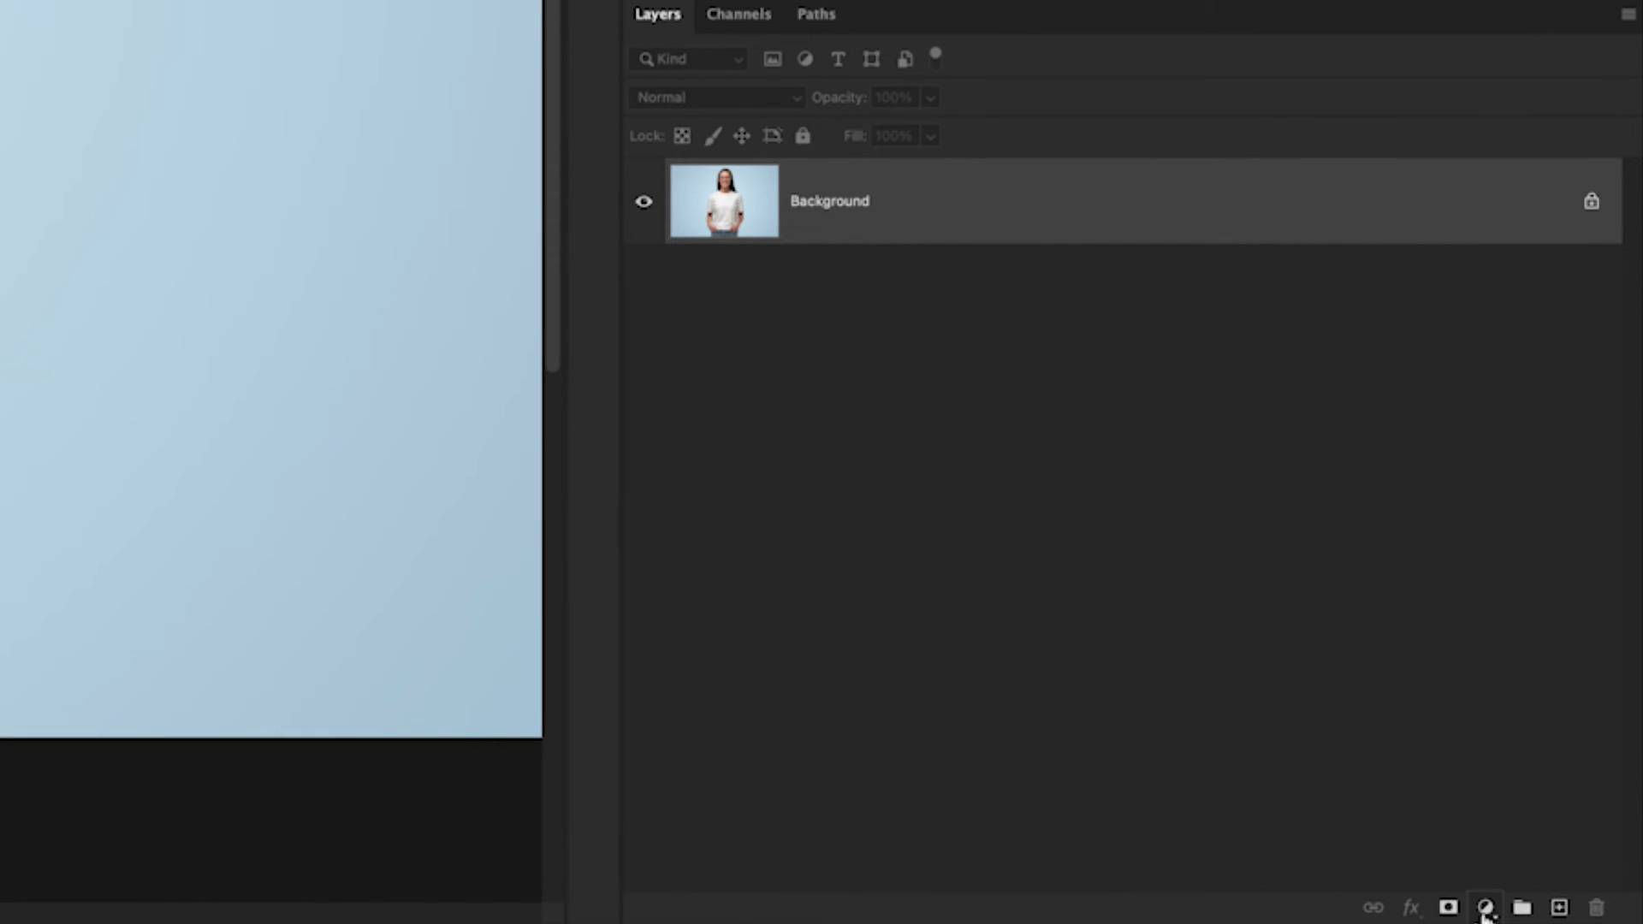
# Add a Solid Color fill layer over the T-shirt selection and set it to light mint green.
pyautogui.click(1485, 907)
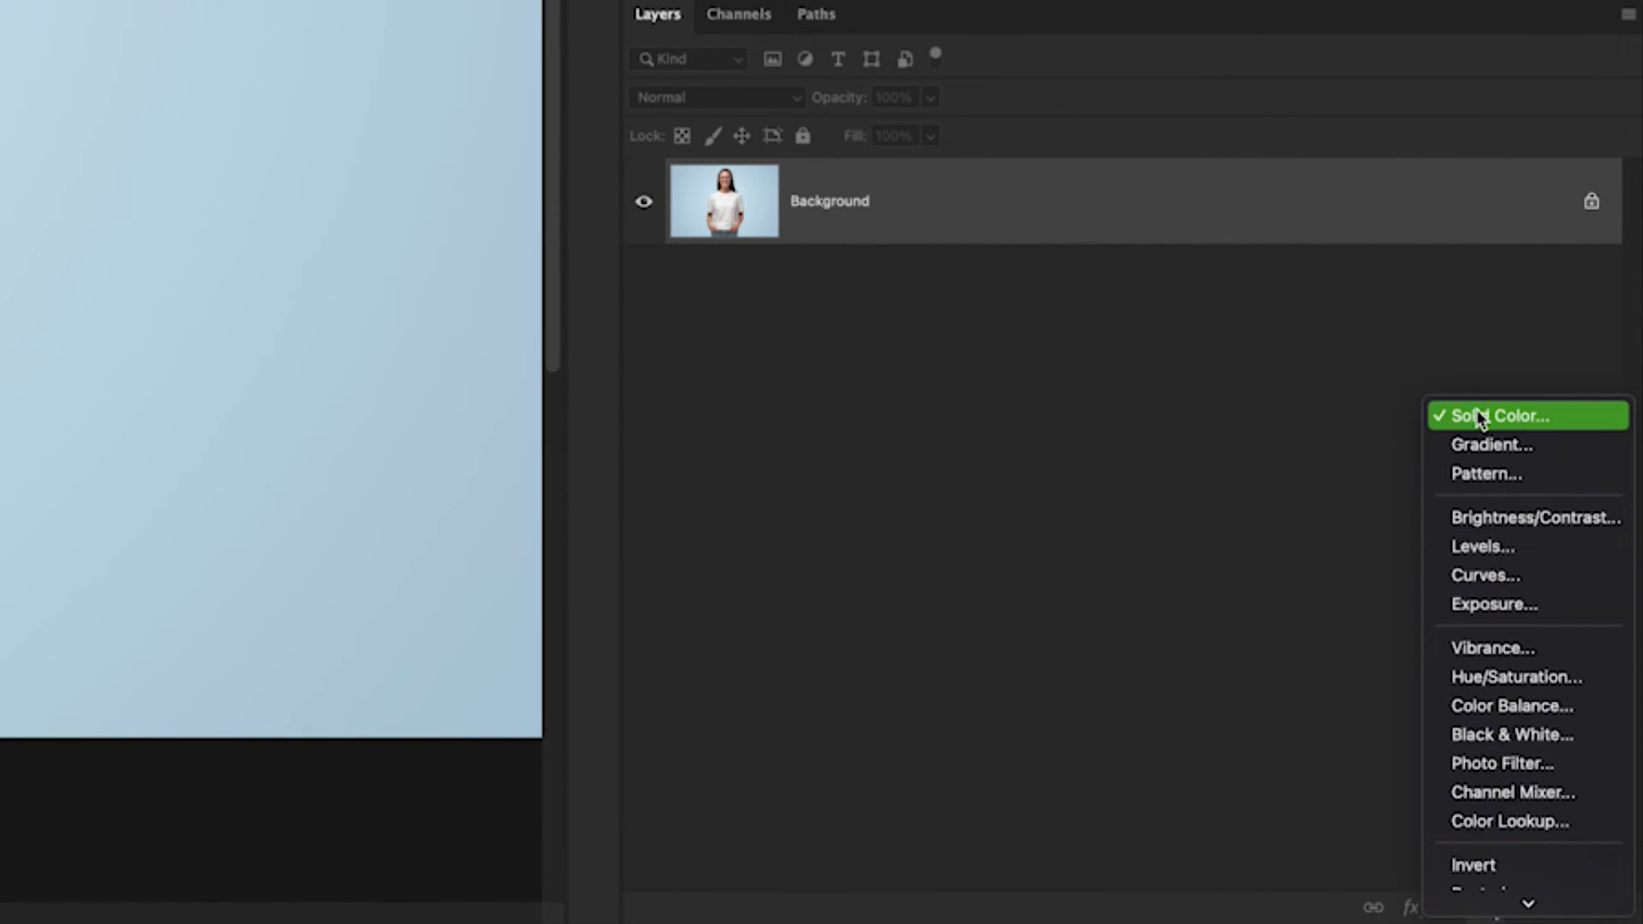
pyautogui.click(1481, 417)
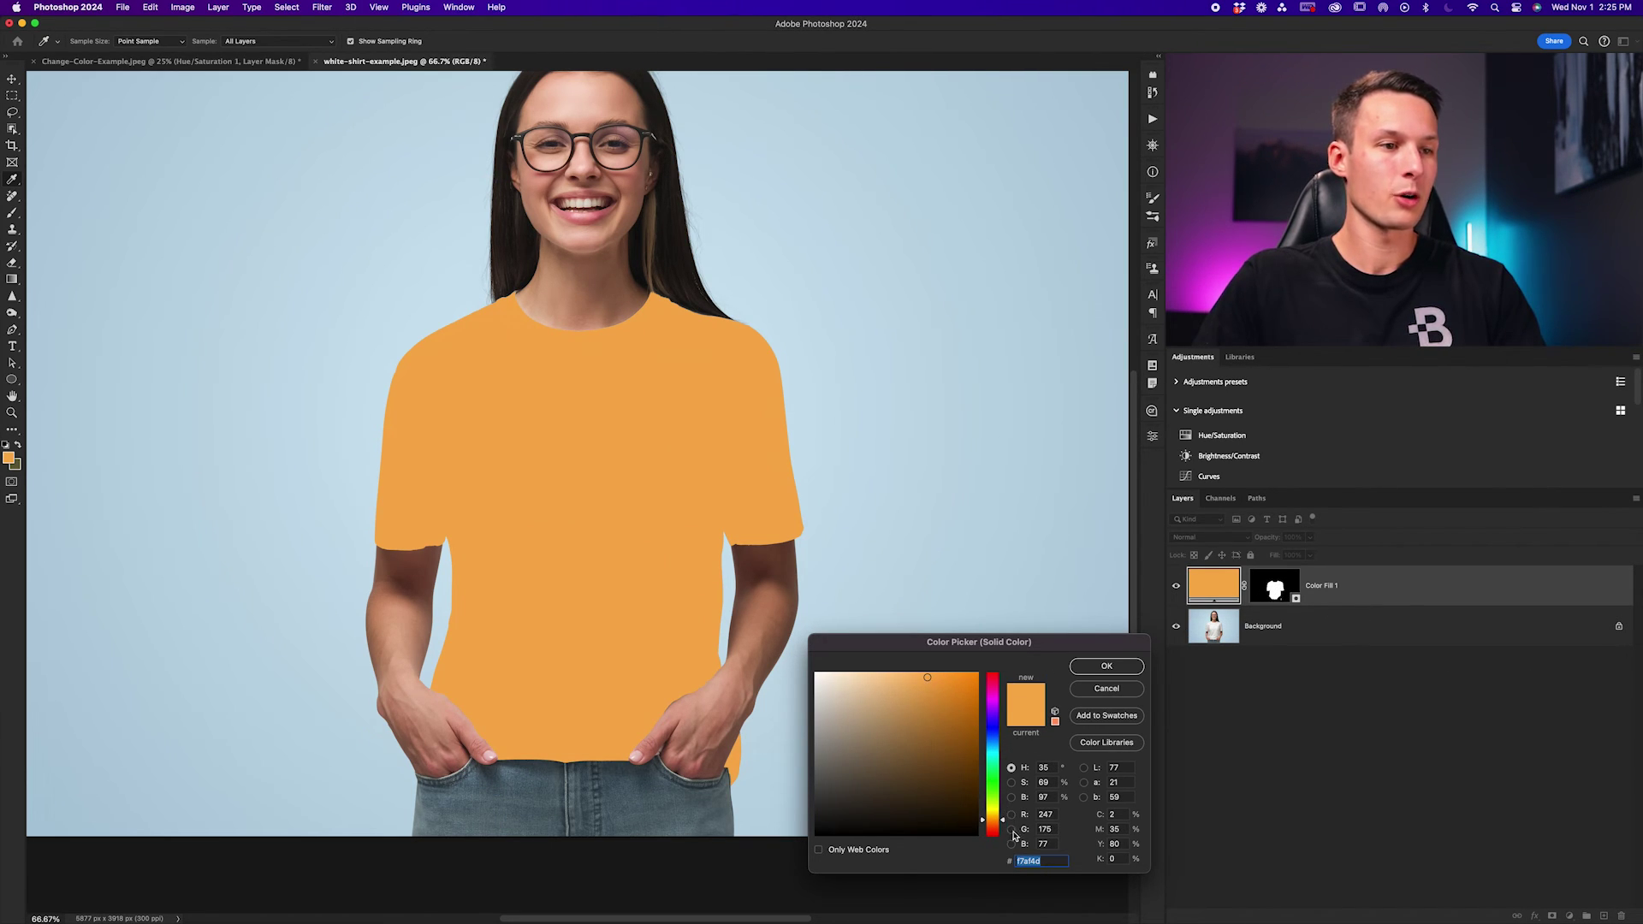
pyautogui.moveTo(990, 817); pyautogui.dragTo(991, 781)
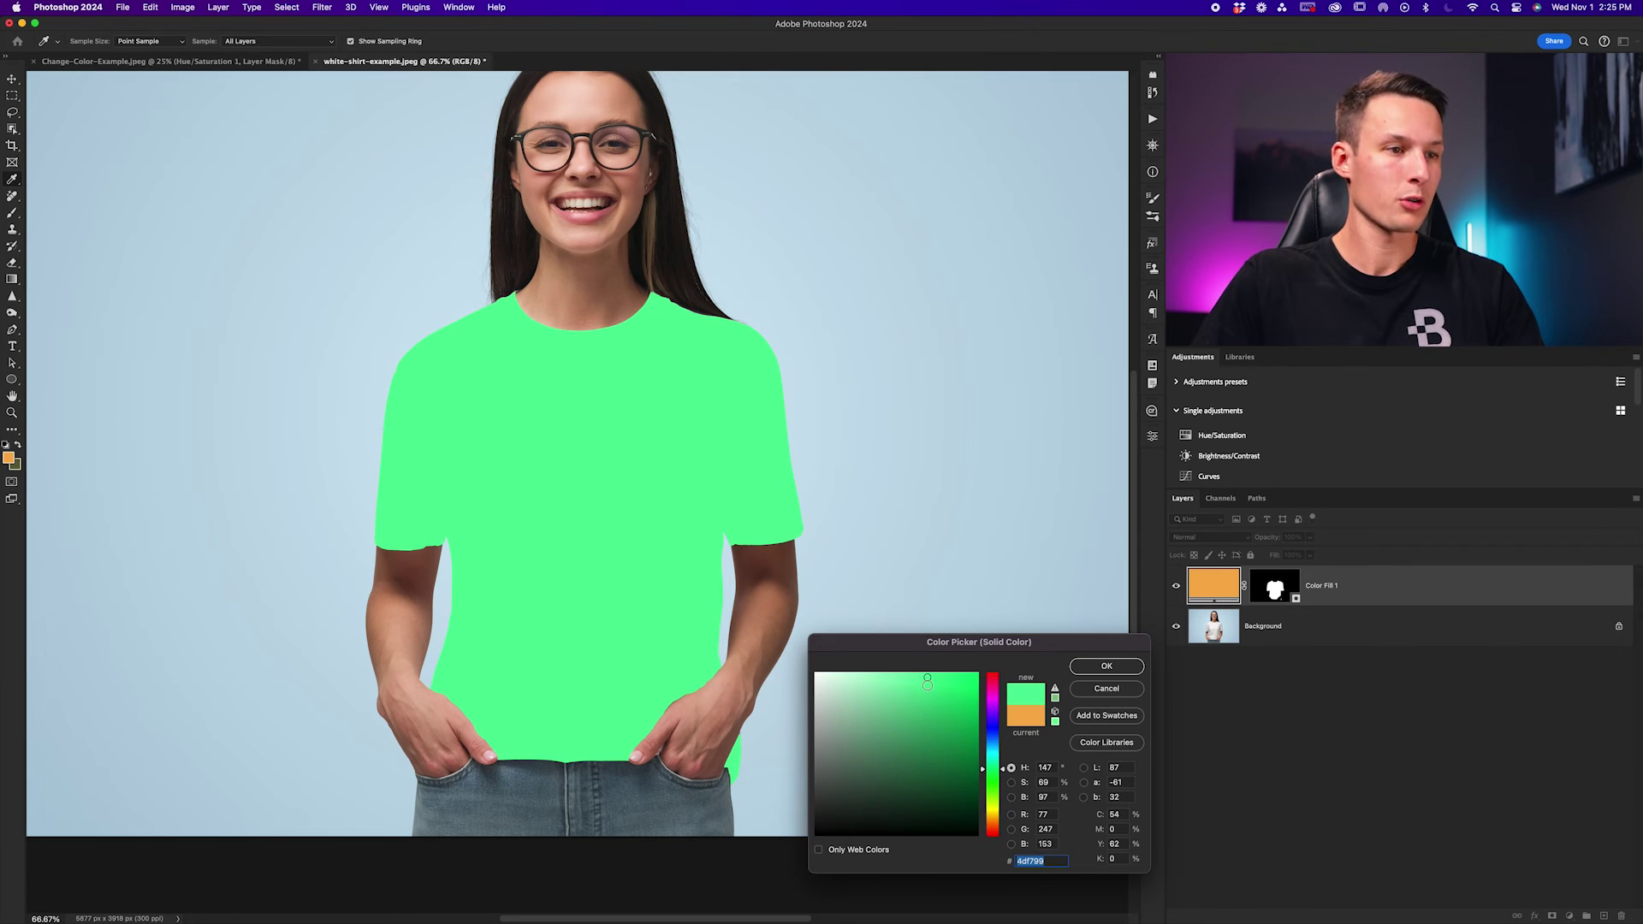
pyautogui.moveTo(927, 682); pyautogui.dragTo(901, 668)
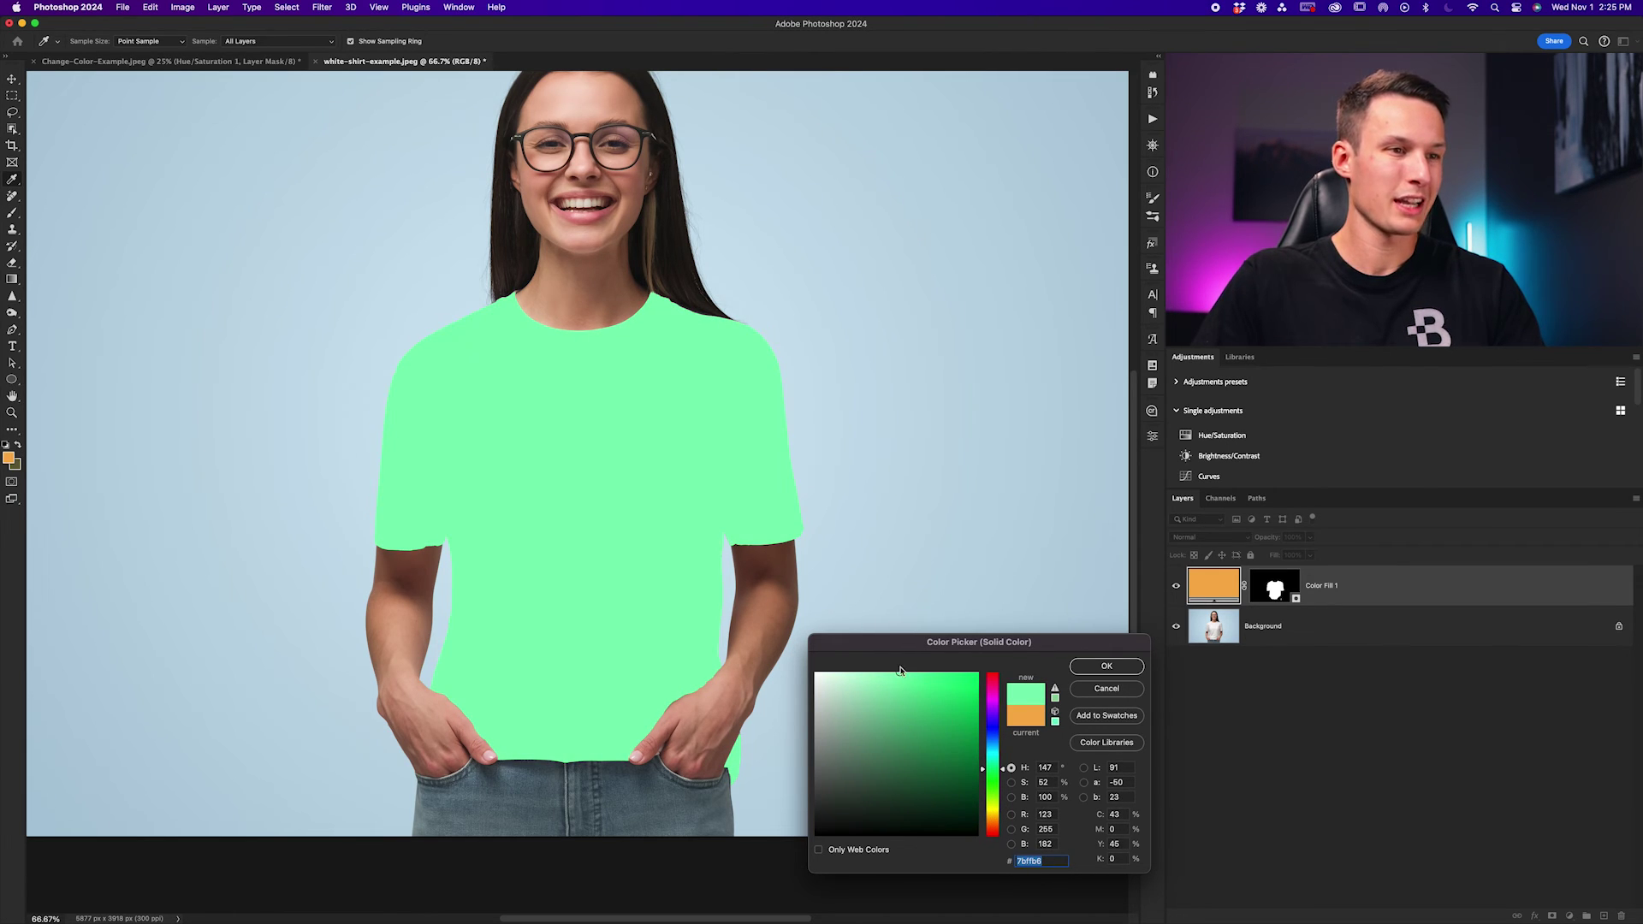
pyautogui.click(1104, 667)
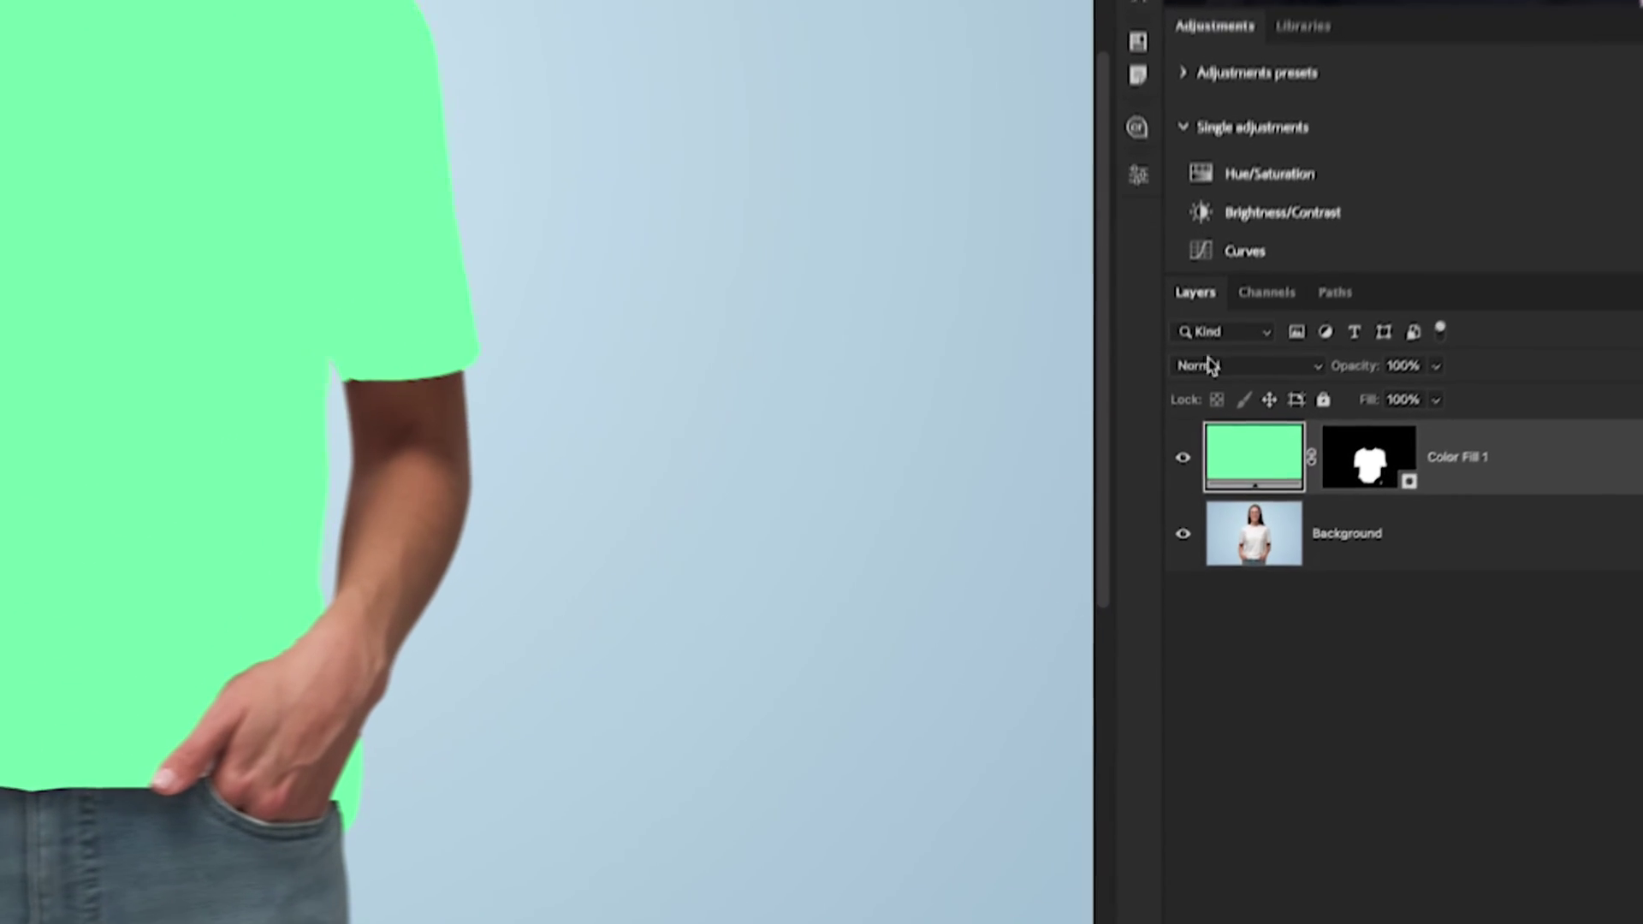
# Set the Color Fill 1 layer to Multiply blending and reopen its fill colour picker.
pyautogui.click(1190, 539)
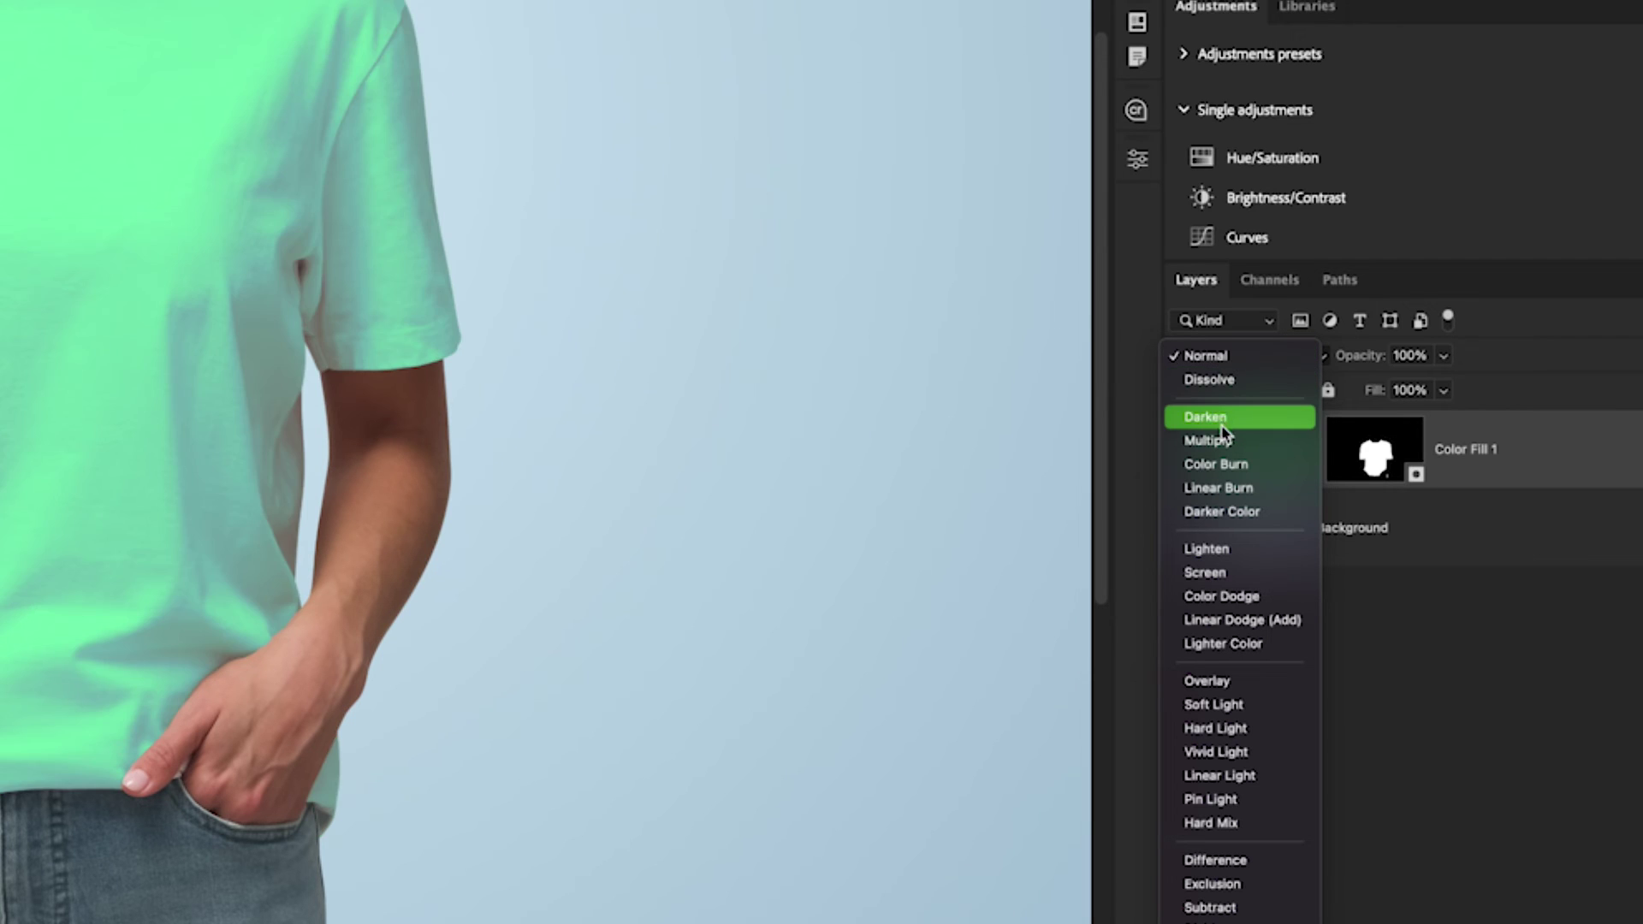
pyautogui.click(1219, 440)
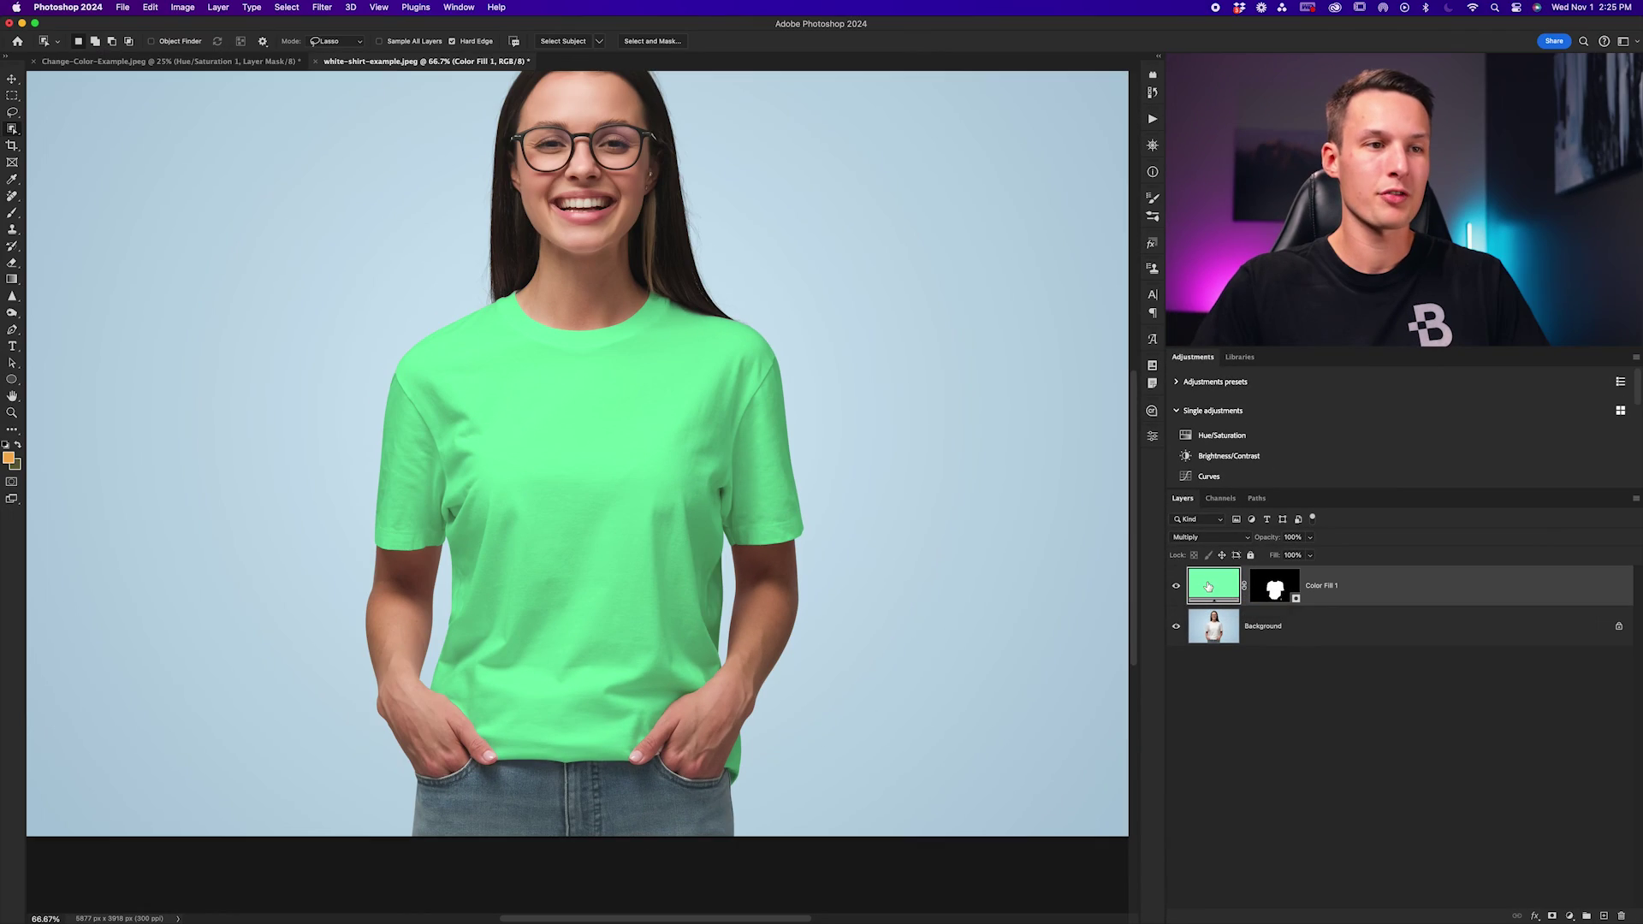
pyautogui.doubleClick(1239, 454)
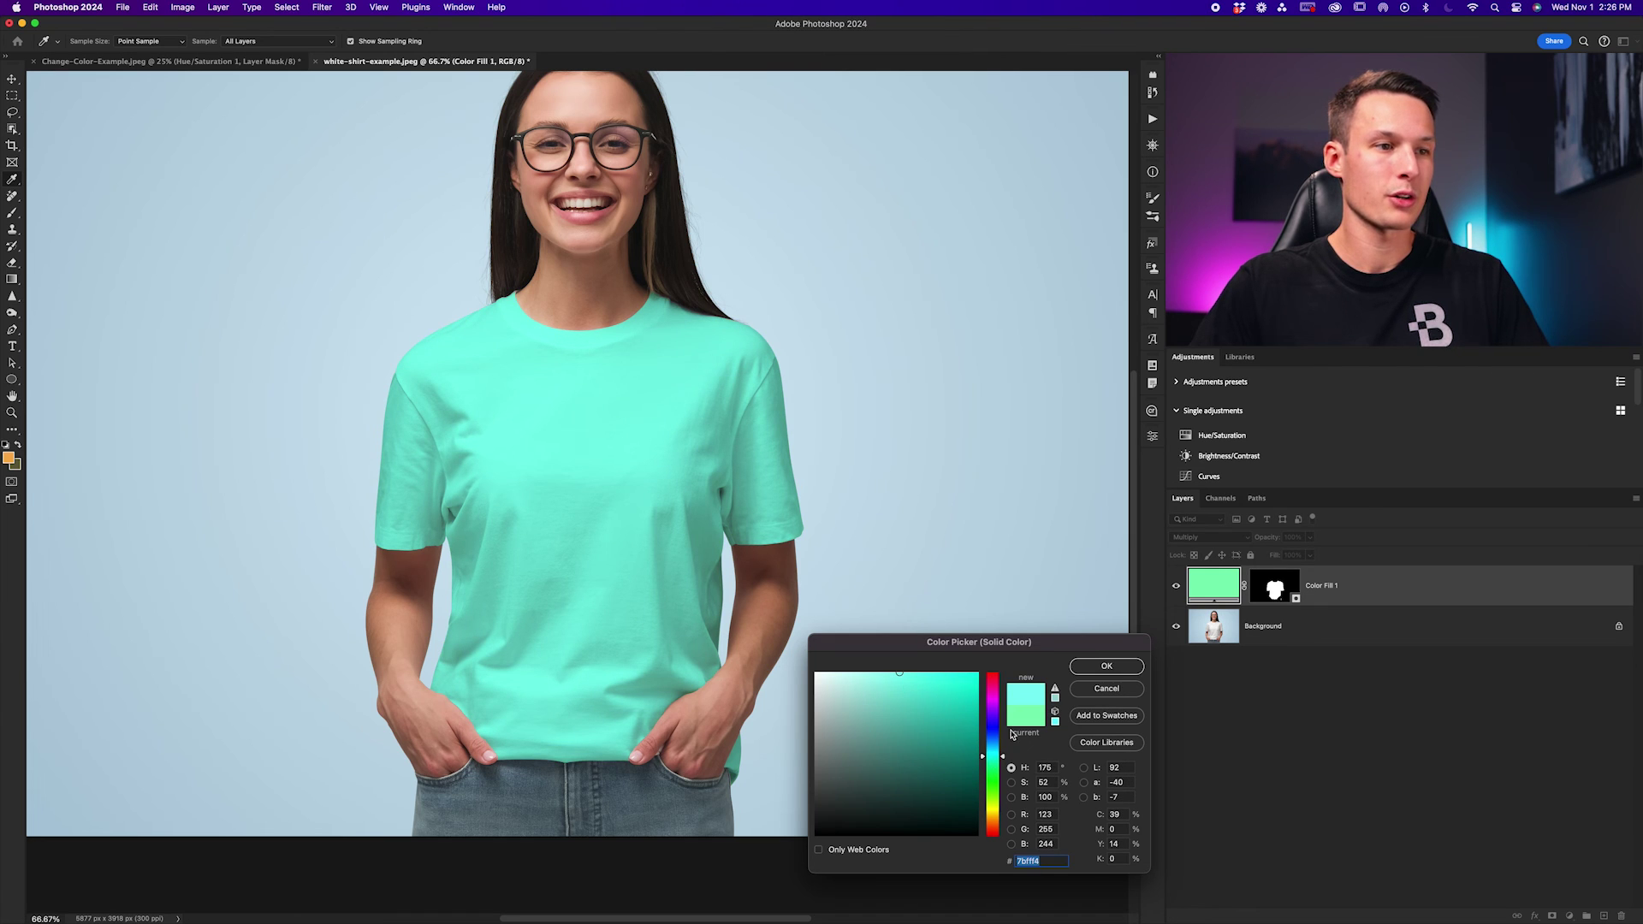
# Move the fill hue to 162 so the Multiply-blended shirt turns seafoam green.
pyautogui.moveTo(999, 752)
pyautogui.mouseDown()
pyautogui.moveTo(999, 700)
pyautogui.moveTo(999, 758)
pyautogui.mouseUp()
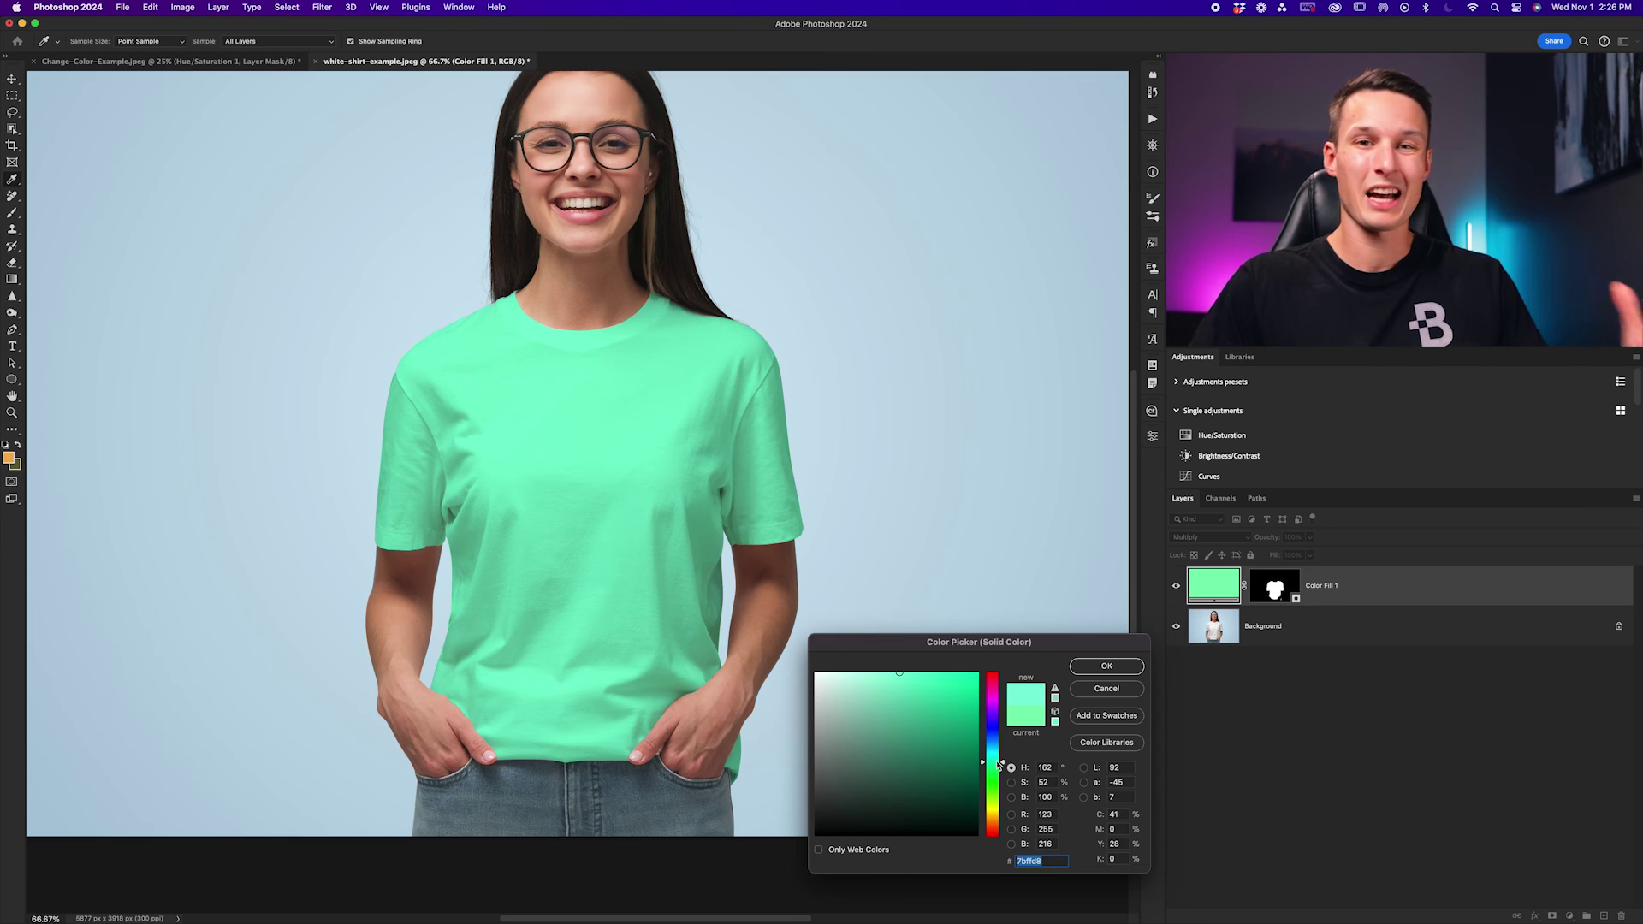